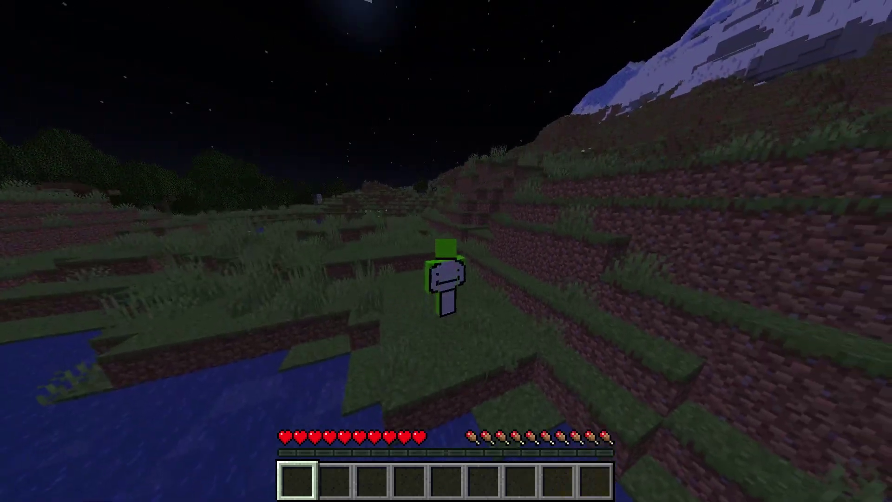
Step: Pause the game and invite a friend to the world from the Essential invite list
{"action": "key", "text": "Escape"}
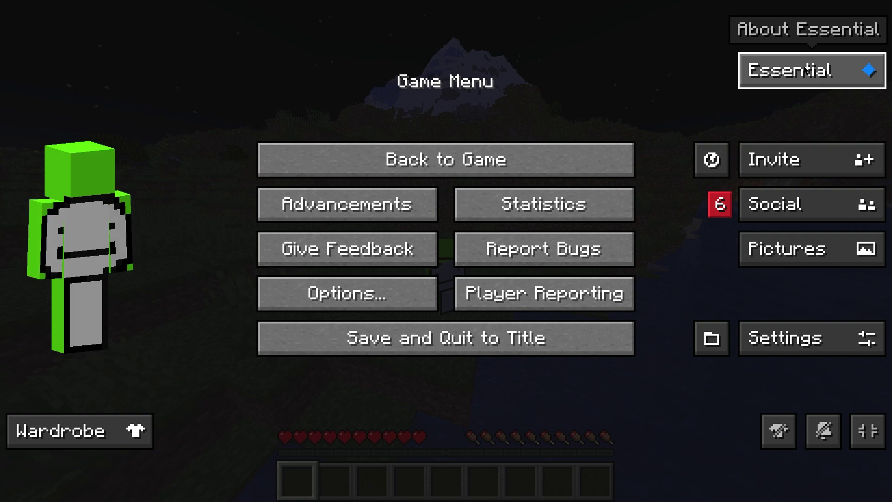
{"action": "left_click", "coordinate": [813, 160]}
{"action": "key", "text": "Escape"}
{"action": "left_click", "coordinate": [801, 160]}
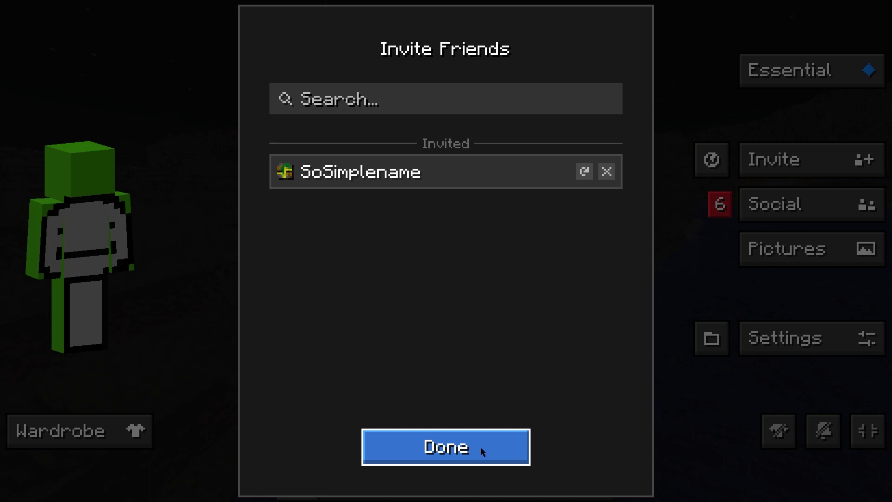
{"action": "left_click", "coordinate": [480, 447]}
Step: Look through Essential social chat and the friends list, then return to the game menu
{"action": "left_click", "coordinate": [826, 205]}
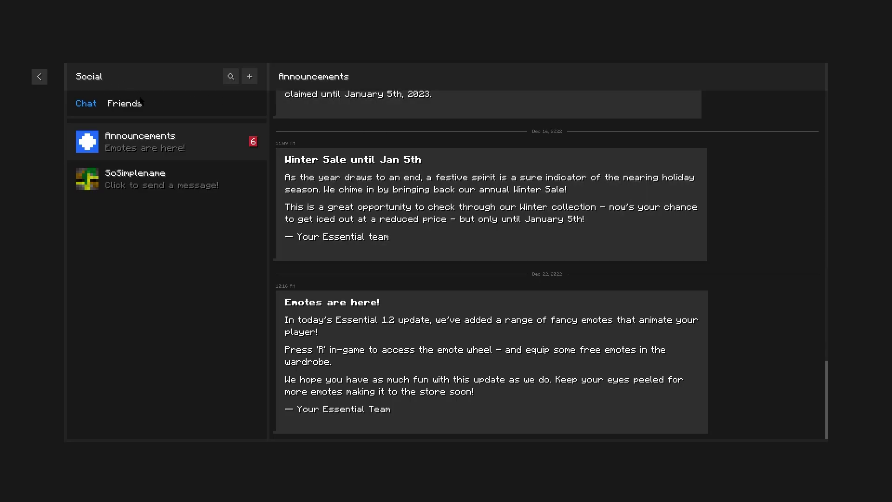
{"action": "left_click", "coordinate": [134, 104]}
{"action": "left_click", "coordinate": [90, 105]}
{"action": "left_click", "coordinate": [39, 77]}
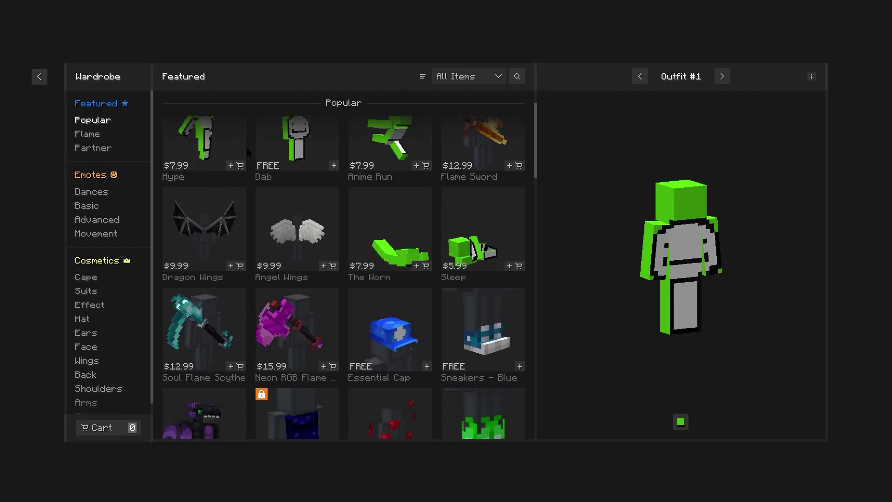
Step: Browse the cosmetics wardrobe's Flame and Partner sections, then resume playing
{"action": "scroll", "coordinate": [431, 189], "scroll_direction": "down", "scroll_amount": 2}
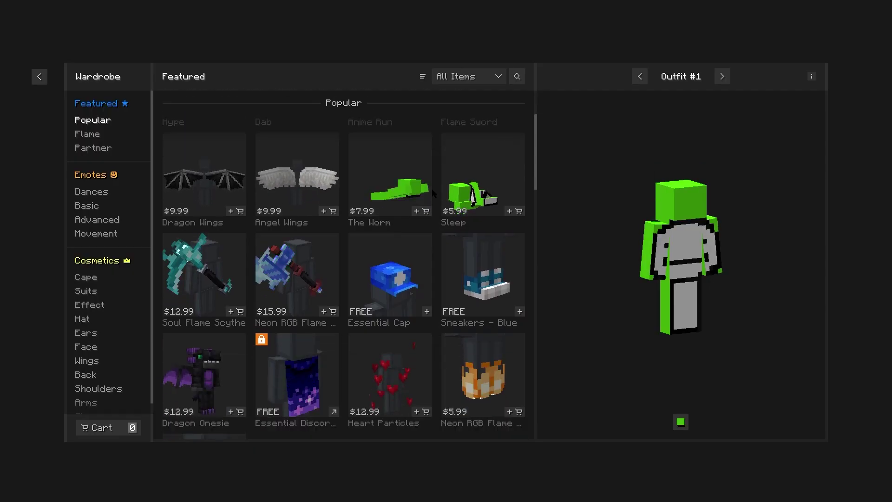
{"action": "scroll", "coordinate": [475, 190], "scroll_direction": "up", "scroll_amount": 4}
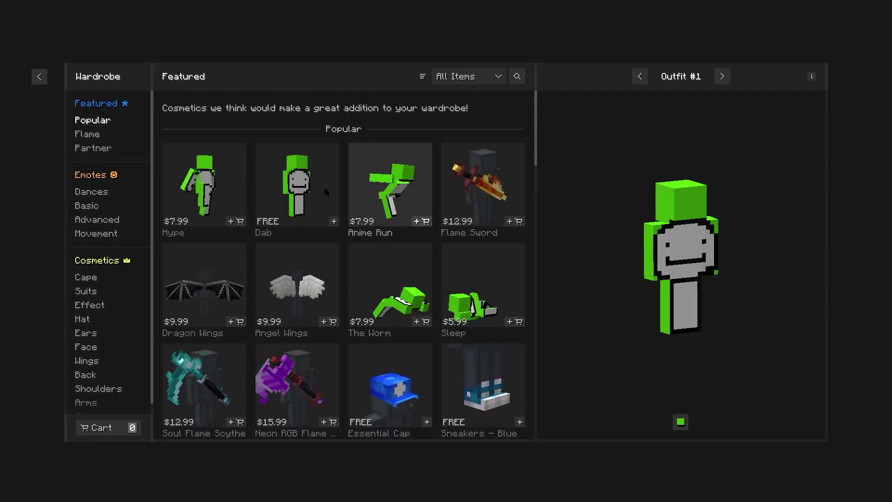
{"action": "left_click", "coordinate": [39, 77]}
{"action": "left_click", "coordinate": [100, 435]}
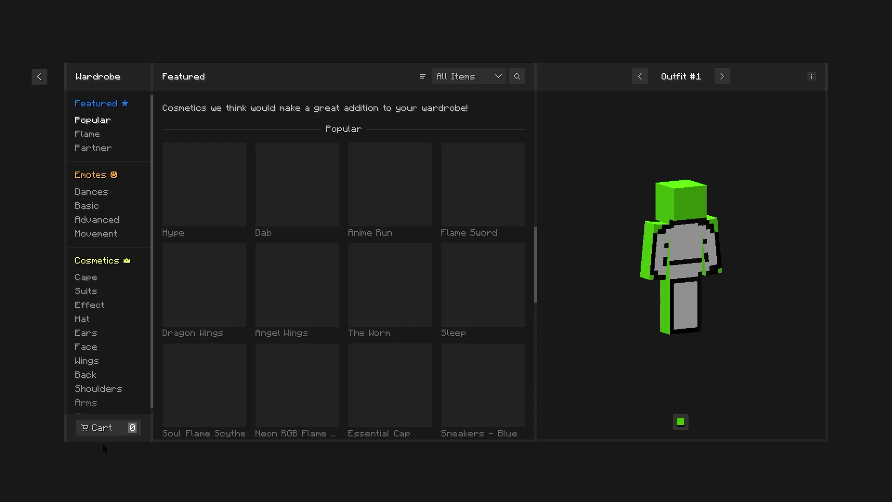
{"action": "left_click", "coordinate": [88, 133]}
{"action": "left_click", "coordinate": [93, 148]}
{"action": "left_click", "coordinate": [39, 76]}
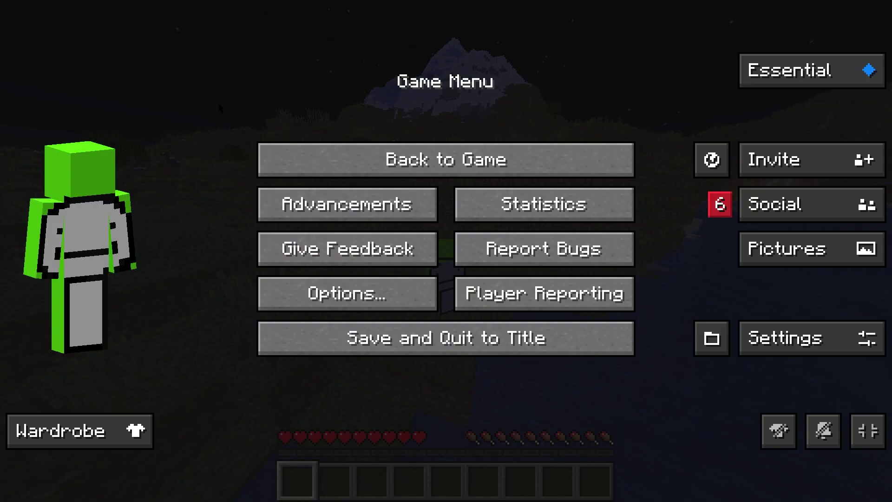
{"action": "left_click", "coordinate": [412, 149]}
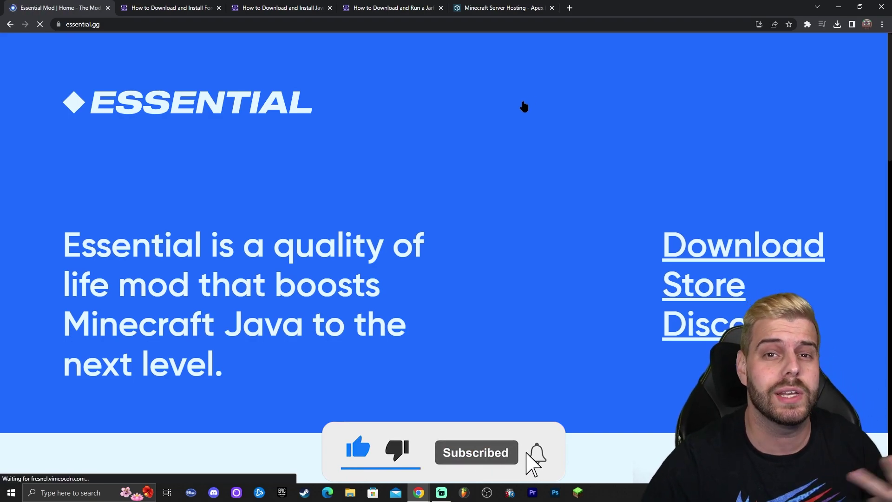
Step: Scroll through the essential.gg homepage to look over the mod's introduction
{"action": "scroll", "coordinate": [604, 93], "scroll_direction": "down", "scroll_amount": 2}
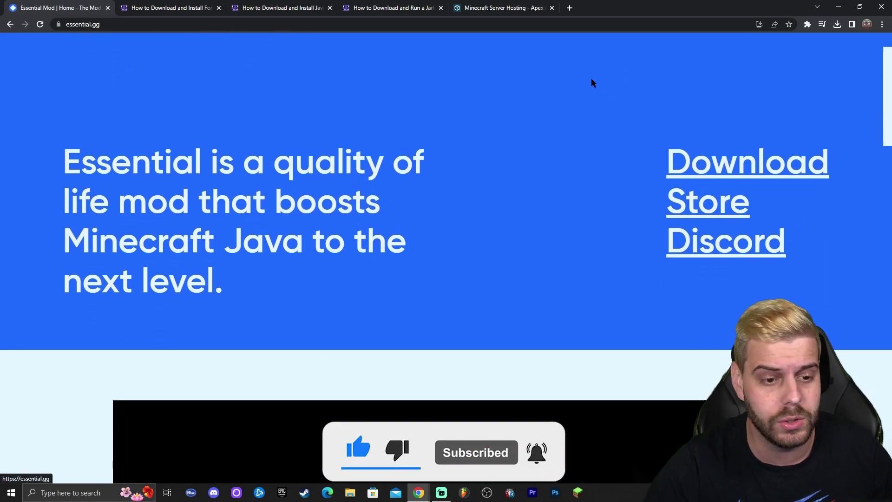
{"action": "scroll", "coordinate": [585, 102], "scroll_direction": "up", "scroll_amount": 2}
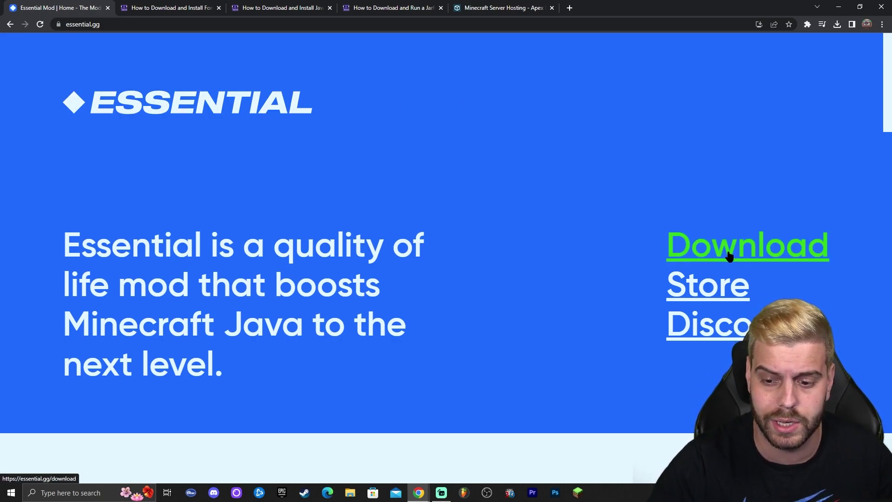
Step: Open the Essential download page and scroll to the version lists
{"action": "left_click", "coordinate": [758, 253]}
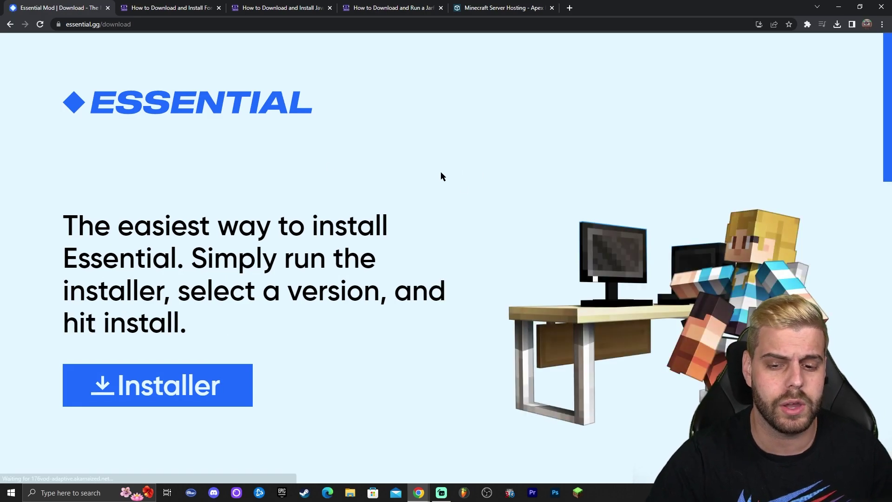
{"action": "scroll", "coordinate": [451, 134], "scroll_direction": "down", "scroll_amount": 10}
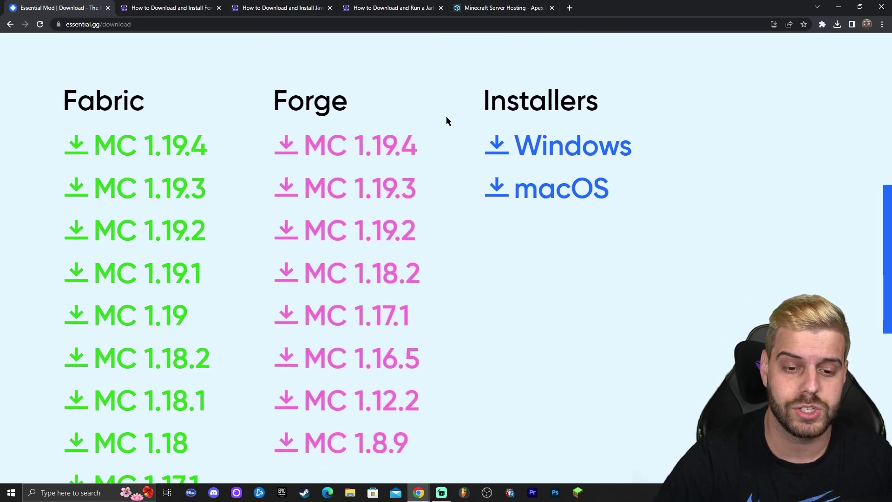
{"action": "scroll", "coordinate": [446, 120], "scroll_direction": "up", "scroll_amount": 1}
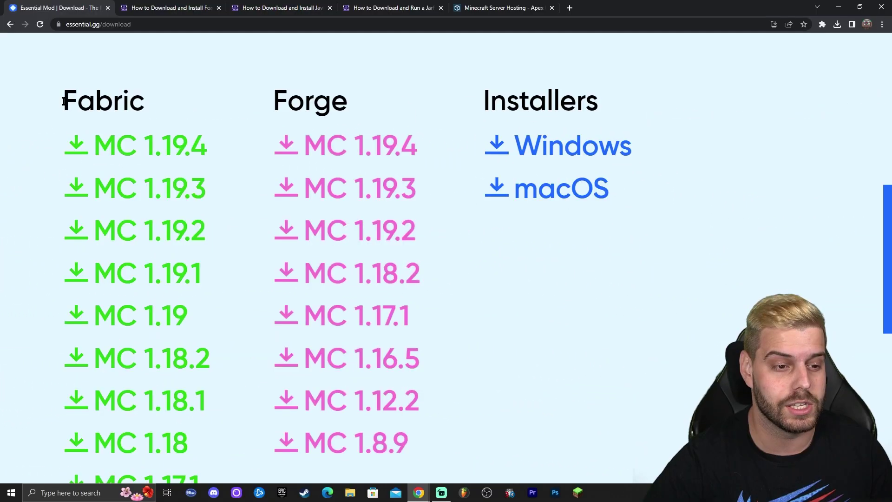
Step: Highlight the Fabric, Forge and Installers headings one by one, then clear the highlight
{"action": "left_click_drag", "start_coordinate": [63, 100], "coordinate": [119, 103]}
{"action": "left_click", "coordinate": [254, 105]}
{"action": "double_click", "coordinate": [311, 100]}
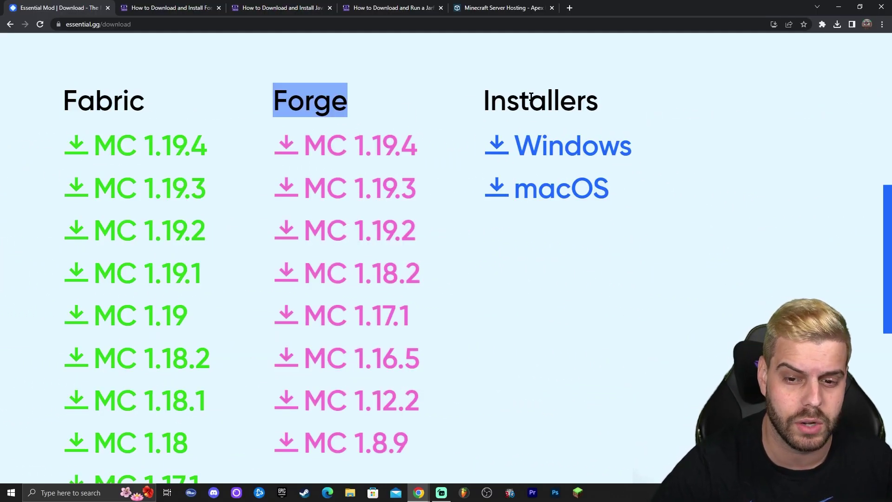
{"action": "double_click", "coordinate": [531, 96]}
{"action": "left_click", "coordinate": [485, 96]}
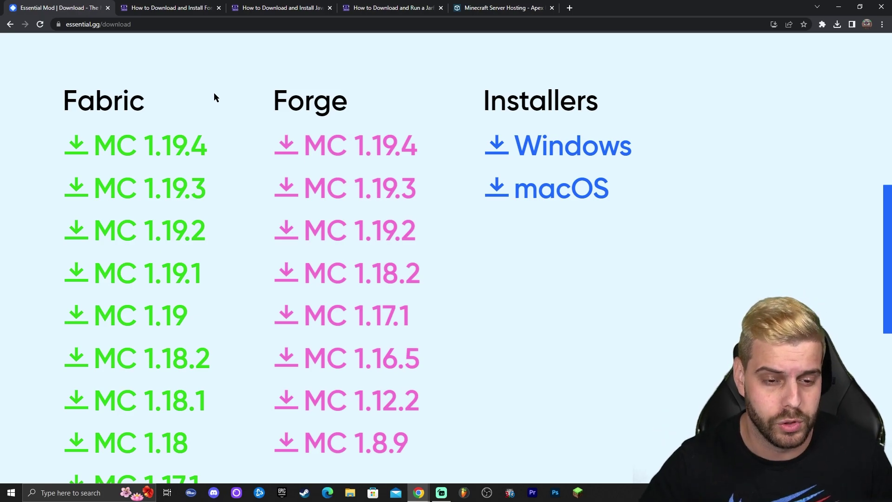
{"action": "left_click_drag", "start_coordinate": [476, 97], "coordinate": [599, 103]}
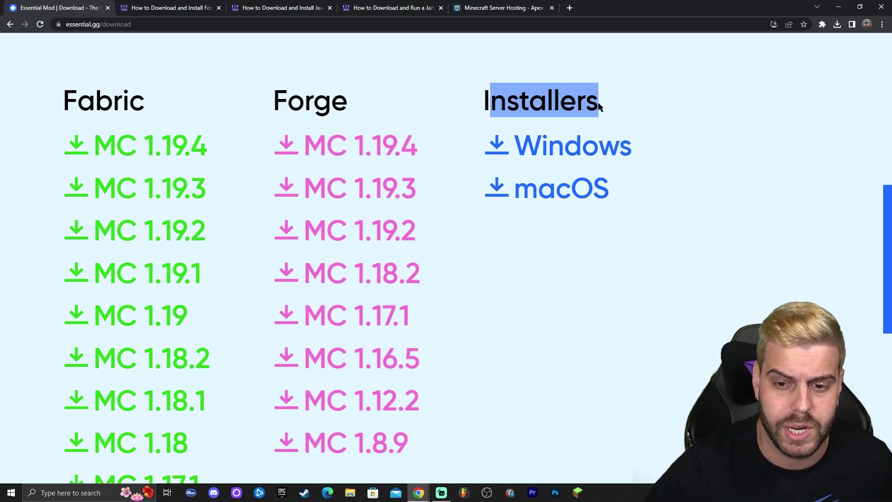
{"action": "left_click", "coordinate": [600, 103]}
{"action": "left_click_drag", "start_coordinate": [484, 104], "coordinate": [581, 103]}
{"action": "left_click", "coordinate": [581, 103]}
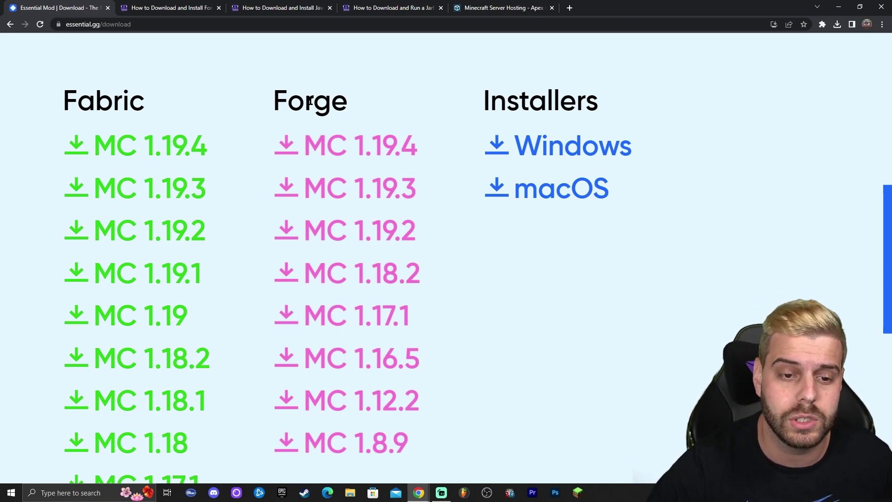
{"action": "double_click", "coordinate": [312, 99]}
{"action": "left_click", "coordinate": [137, 110]}
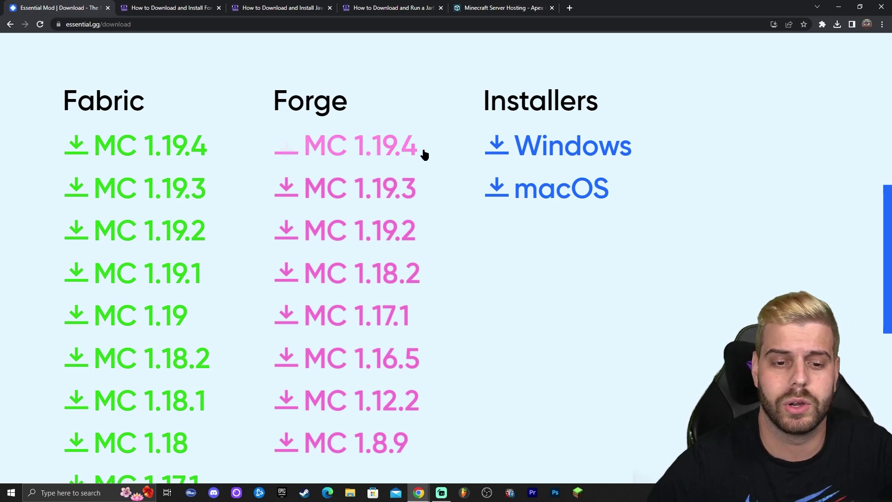
Step: Save Essential for Forge MC 1.19.4 as Essential-forge_1-19-4.jar in Downloads and view recent downloads
{"action": "left_click", "coordinate": [393, 151]}
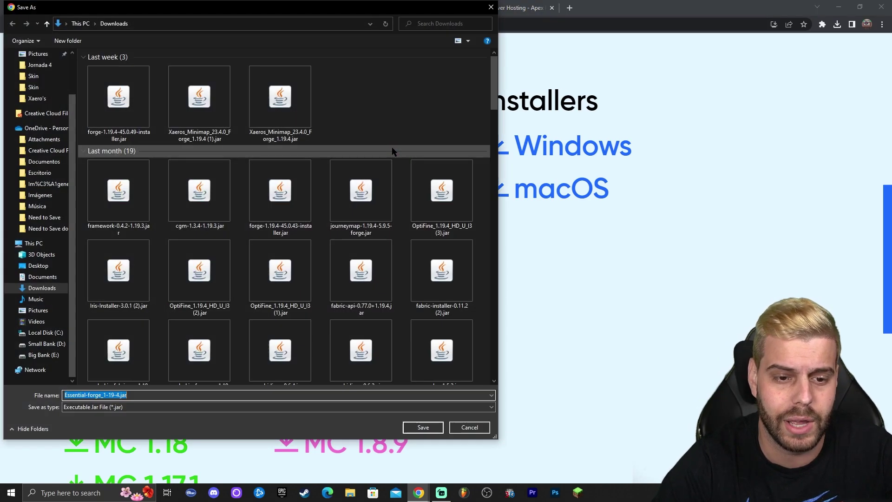
{"action": "left_click", "coordinate": [423, 427]}
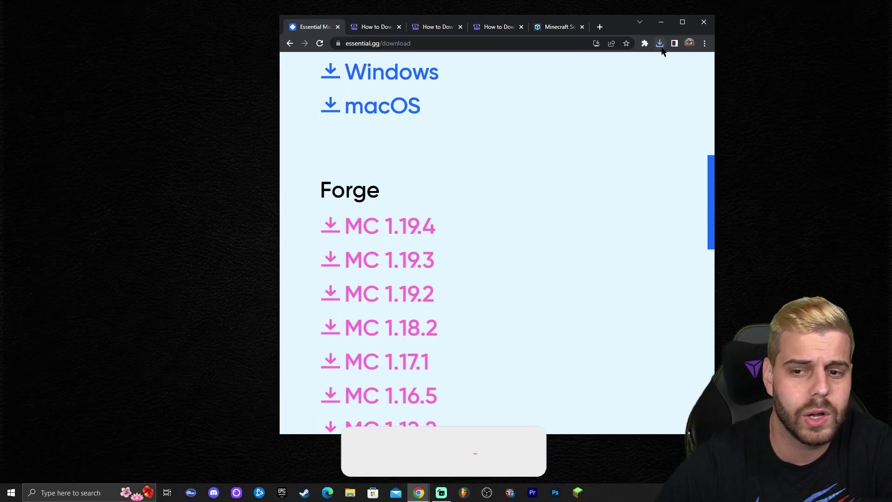
{"action": "left_click", "coordinate": [659, 46]}
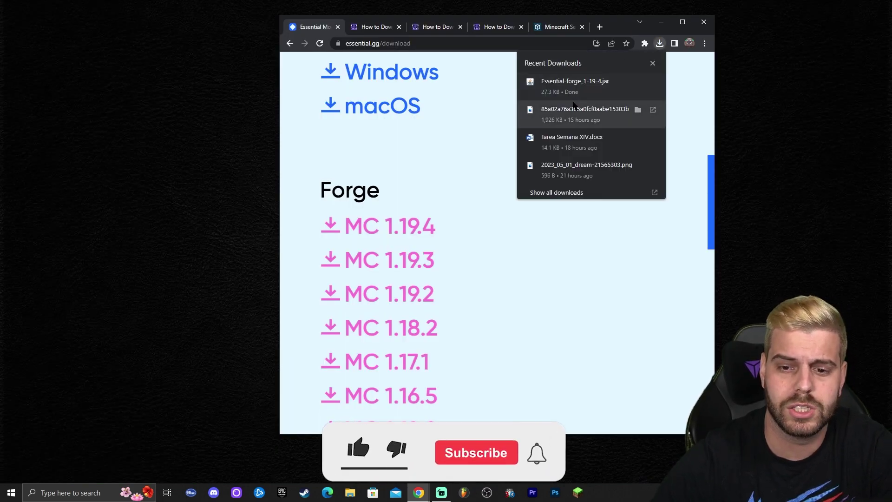
Step: Copy Essential-forge_1-19-4.jar onto the desktop, refresh the desktop, and maximise Chrome
{"action": "left_click_drag", "start_coordinate": [586, 88], "coordinate": [70, 86]}
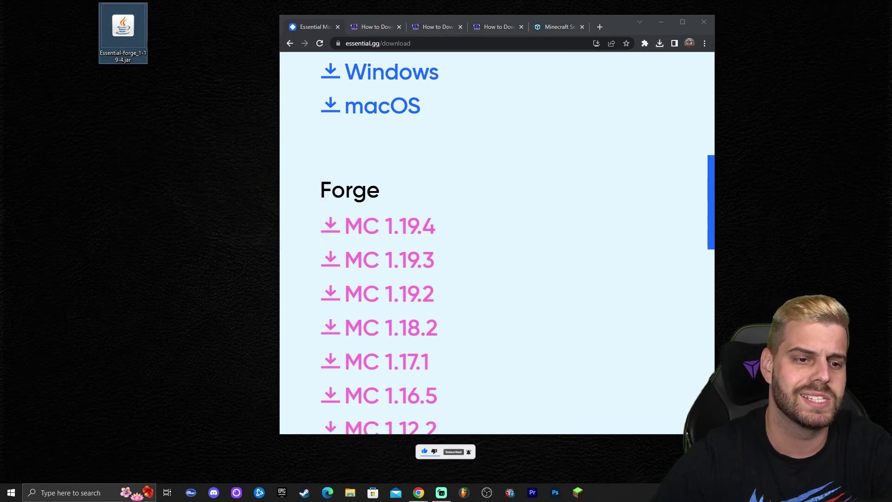
{"action": "right_click", "coordinate": [204, 46]}
{"action": "left_click", "coordinate": [236, 75]}
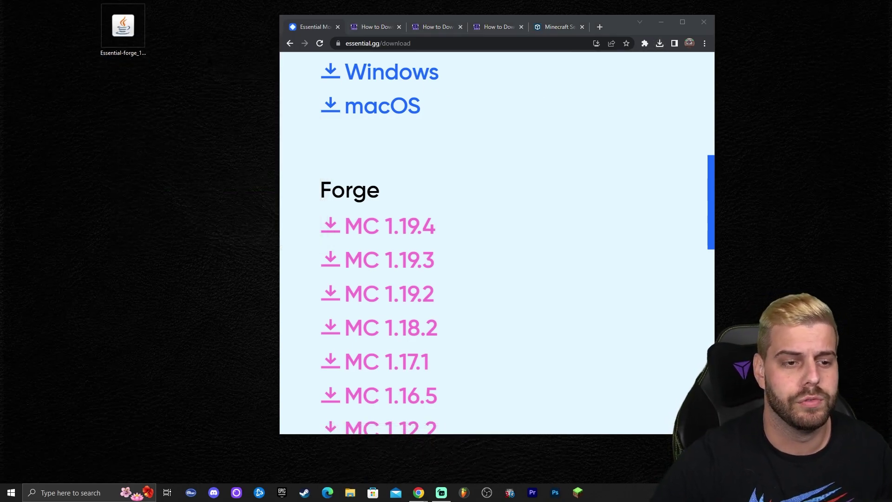
{"action": "right_click", "coordinate": [213, 57]}
{"action": "left_click", "coordinate": [237, 84]}
{"action": "left_click", "coordinate": [682, 22]}
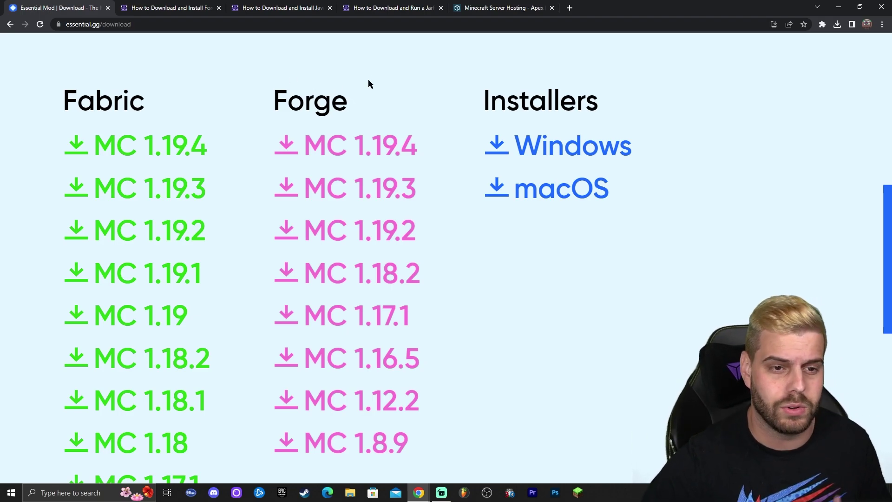
Step: Switch to the itzcubatutorials Forge guide and follow Step 1's link to the Forge download site
{"action": "left_click", "coordinate": [161, 8]}
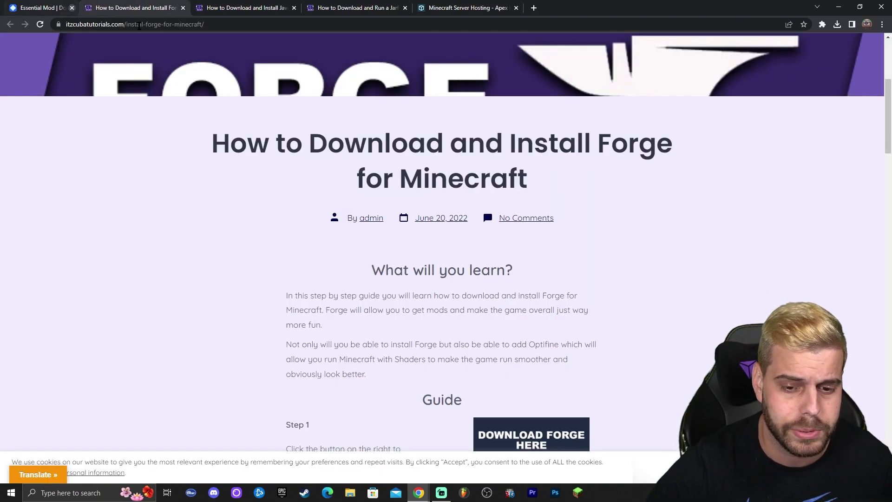
{"action": "scroll", "coordinate": [660, 176], "scroll_direction": "down", "scroll_amount": 10}
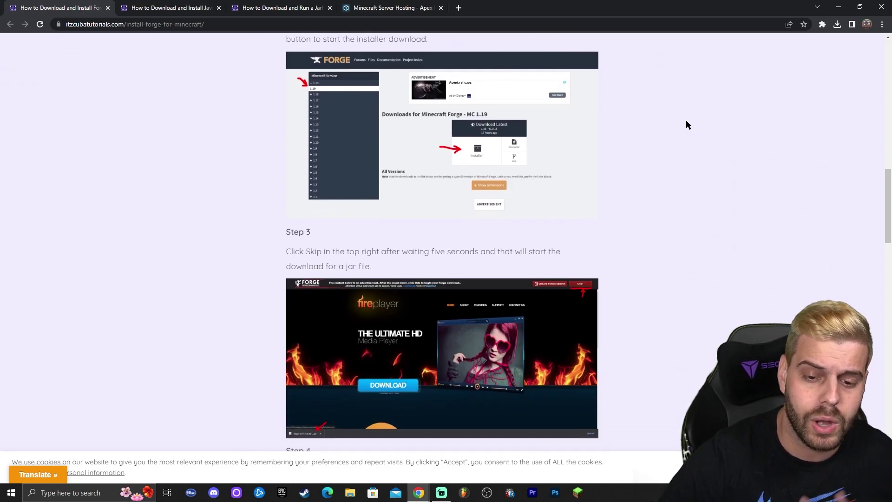
{"action": "scroll", "coordinate": [716, 153], "scroll_direction": "up", "scroll_amount": 15}
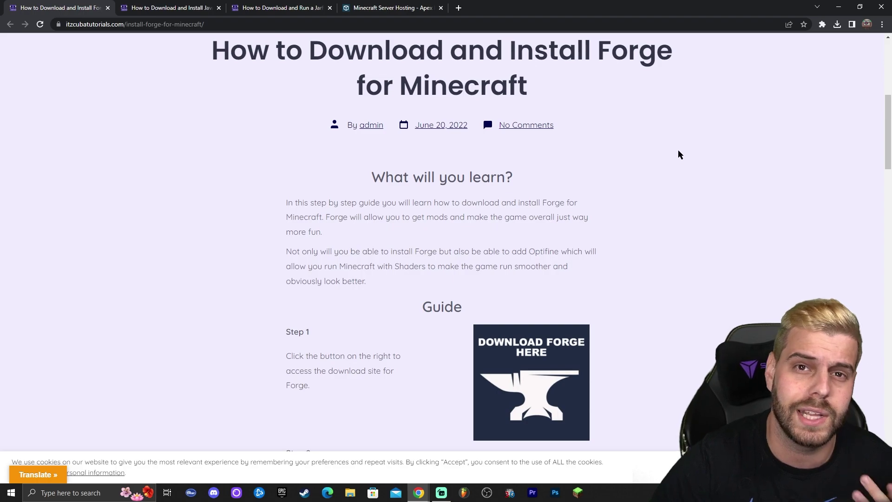
{"action": "scroll", "coordinate": [688, 182], "scroll_direction": "down", "scroll_amount": 4}
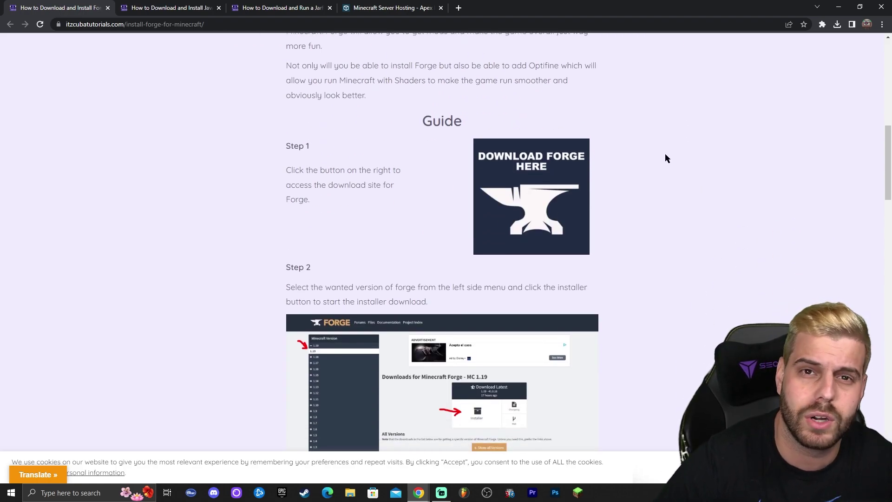
{"action": "scroll", "coordinate": [674, 150], "scroll_direction": "up", "scroll_amount": 3}
{"action": "scroll", "coordinate": [617, 116], "scroll_direction": "down", "scroll_amount": 4}
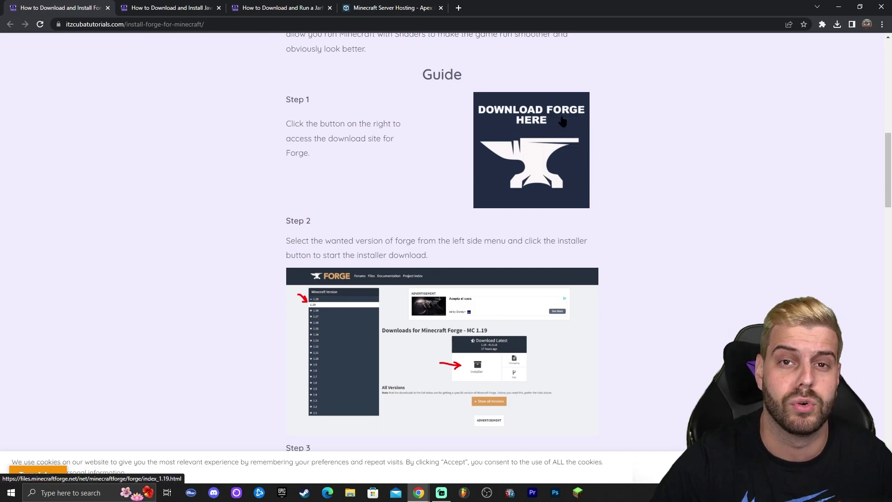
{"action": "left_click", "coordinate": [523, 115]}
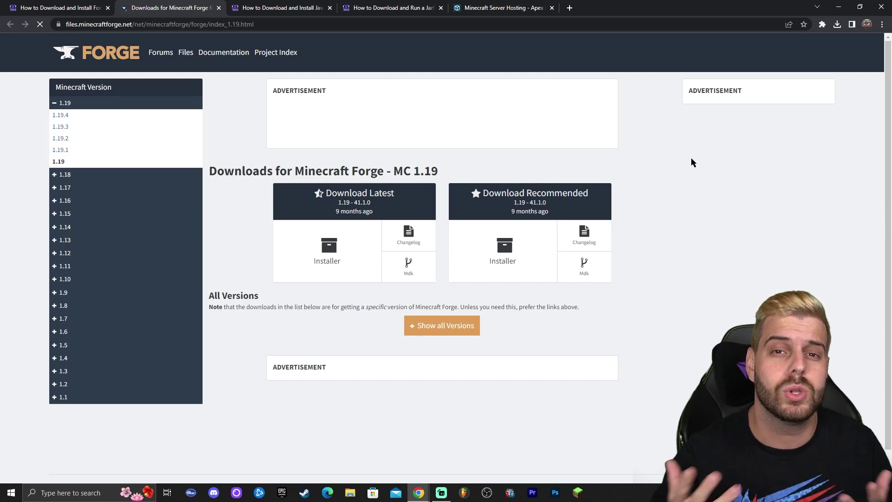
Step: Select Minecraft 1.19.4 in the Forge downloads version sidebar
{"action": "left_click", "coordinate": [63, 117]}
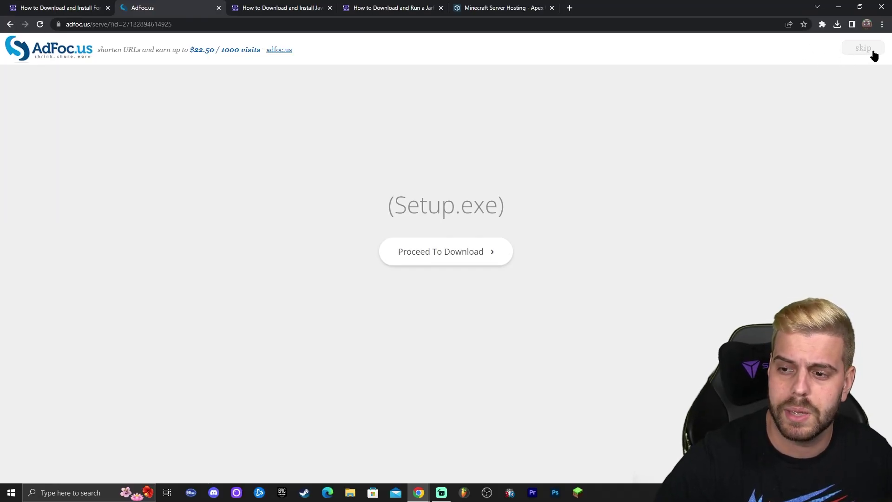
Step: Skip the AdFoc.us ad and save forge-1.19.4-45.0.50-installer.jar to Downloads, then check recent downloads
{"action": "left_click", "coordinate": [864, 48]}
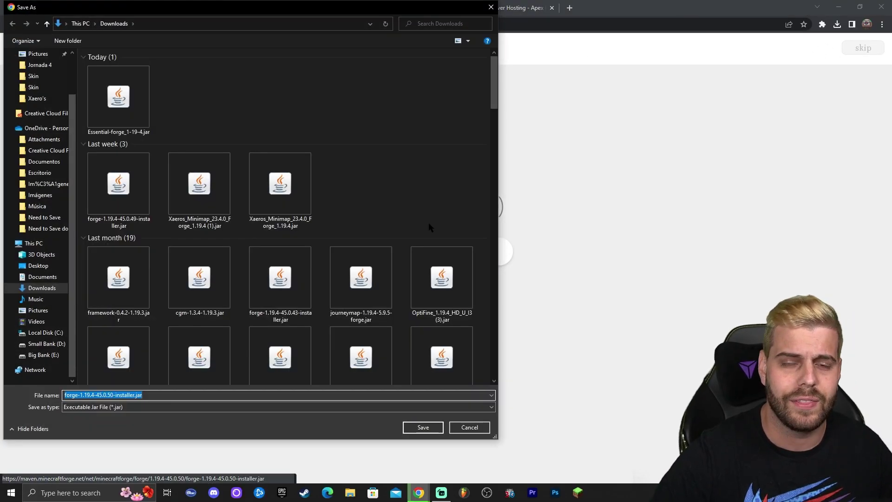
{"action": "left_click", "coordinate": [421, 428]}
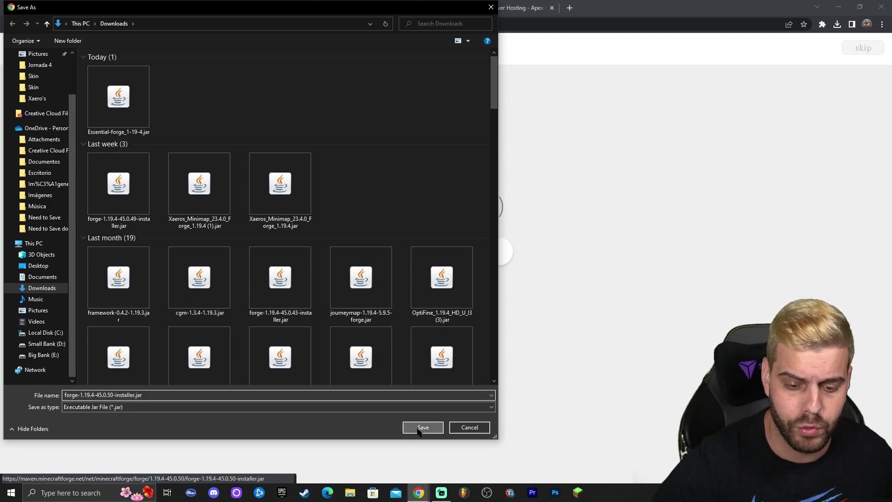
{"action": "left_click_drag", "start_coordinate": [653, 4], "coordinate": [700, 11]}
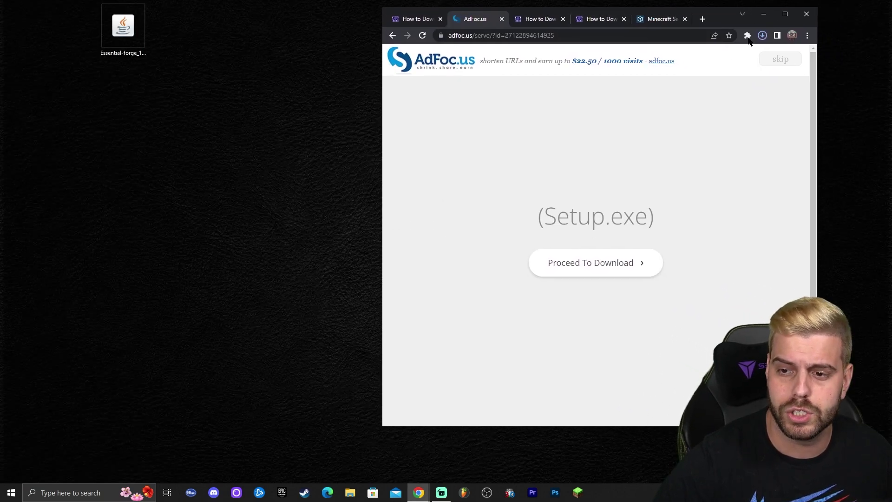
{"action": "left_click", "coordinate": [762, 36]}
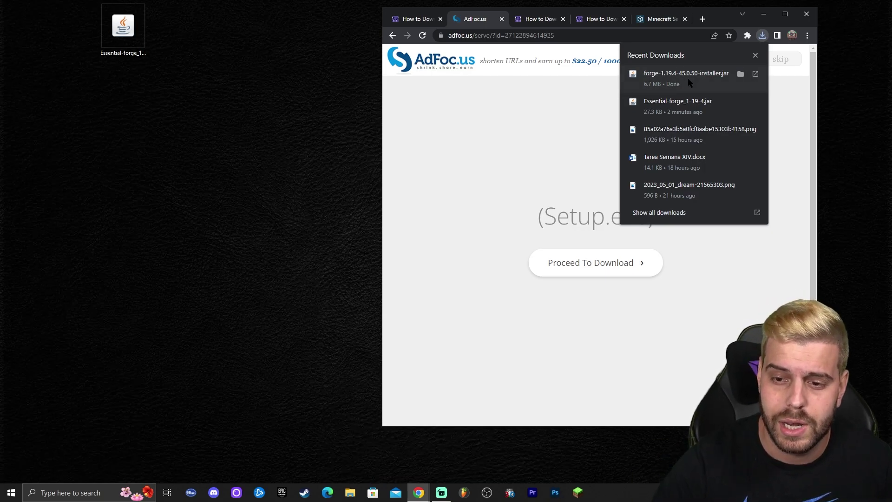
Step: Copy the Forge 1.19.4 installer jar onto the desktop beside the Essential jar and minimise Chrome
{"action": "left_click_drag", "start_coordinate": [690, 81], "coordinate": [199, 37]}
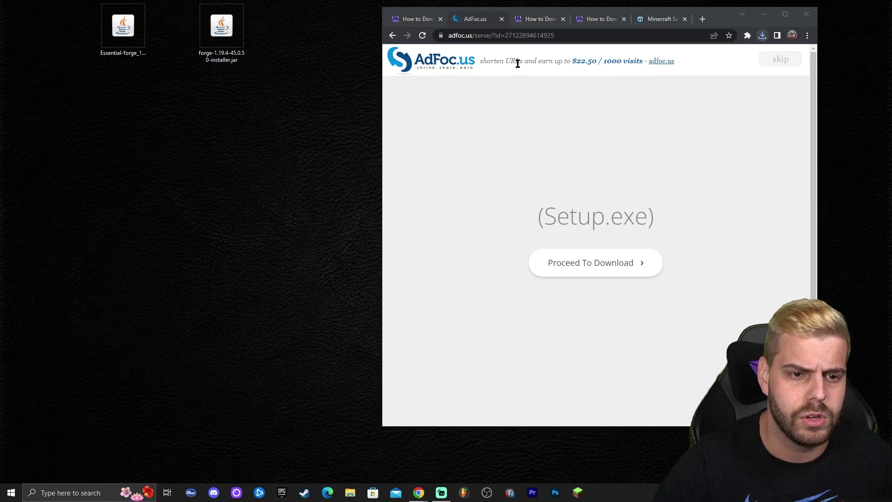
{"action": "left_click", "coordinate": [762, 35]}
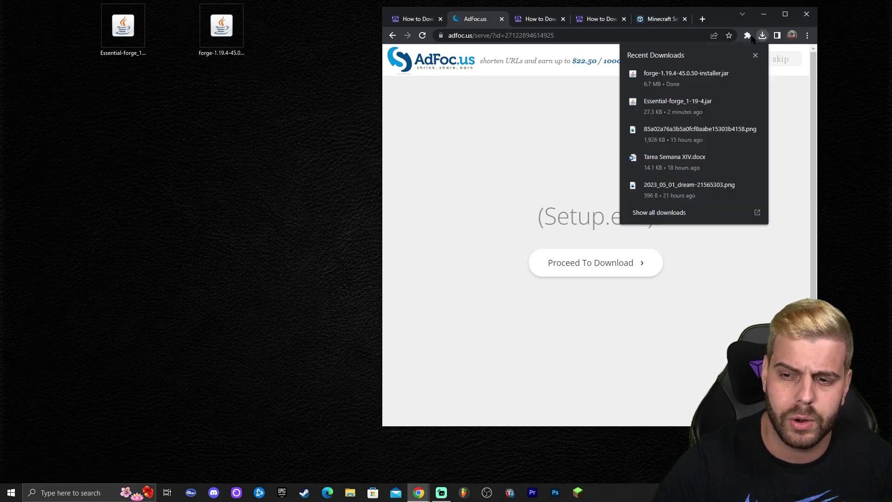
{"action": "left_click_drag", "start_coordinate": [751, 25], "coordinate": [723, 31]}
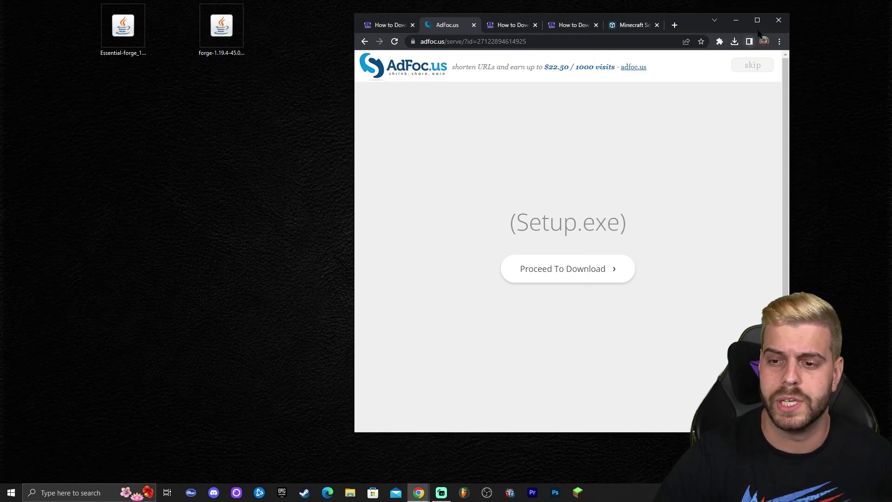
{"action": "left_click_drag", "start_coordinate": [240, 36], "coordinate": [189, 37]}
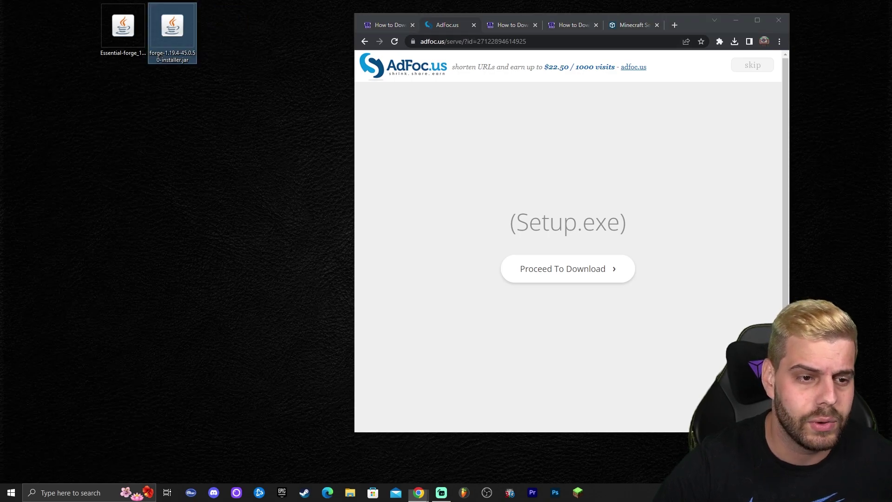
{"action": "left_click", "coordinate": [124, 27]}
{"action": "right_click", "coordinate": [251, 33]}
{"action": "left_click", "coordinate": [275, 60]}
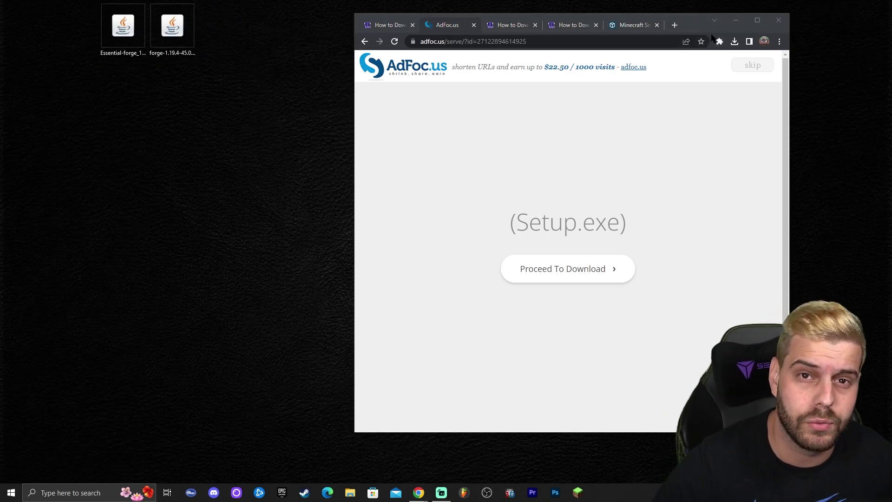
{"action": "left_click", "coordinate": [736, 20]}
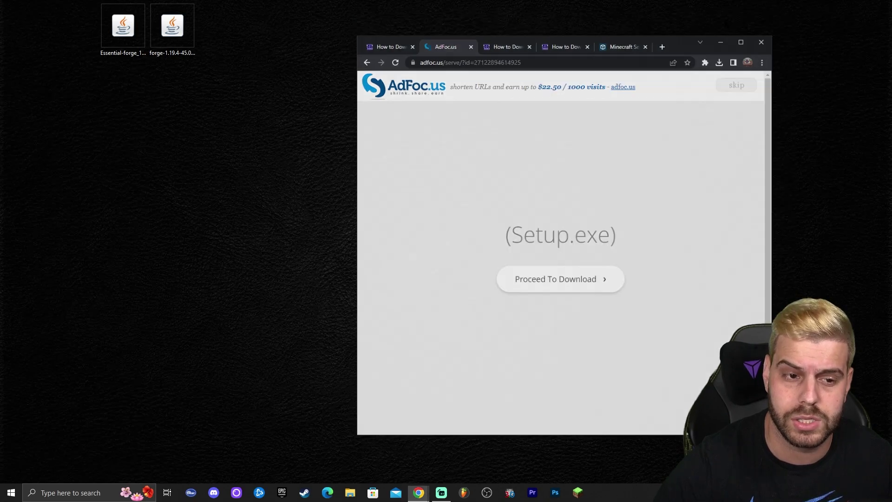
{"action": "right_click", "coordinate": [353, 154]}
{"action": "left_click", "coordinate": [390, 182]}
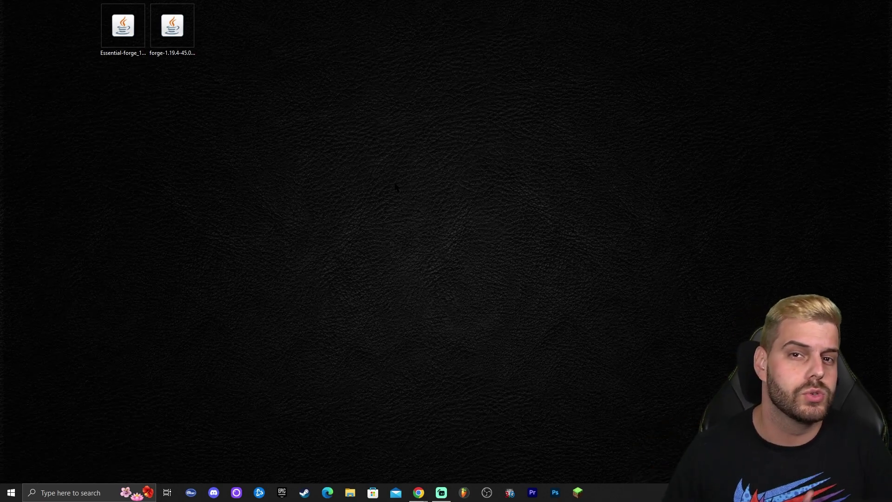
Step: Run the Forge 1.19.4 installer jar from the desktop and install the client into .minecraft
{"action": "right_click", "coordinate": [428, 90]}
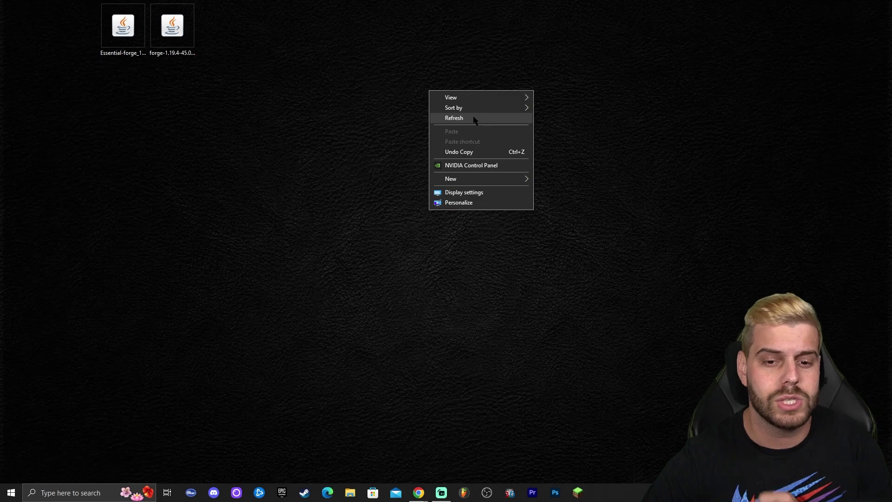
{"action": "left_click", "coordinate": [474, 119]}
{"action": "right_click", "coordinate": [454, 87]}
{"action": "left_click", "coordinate": [479, 114]}
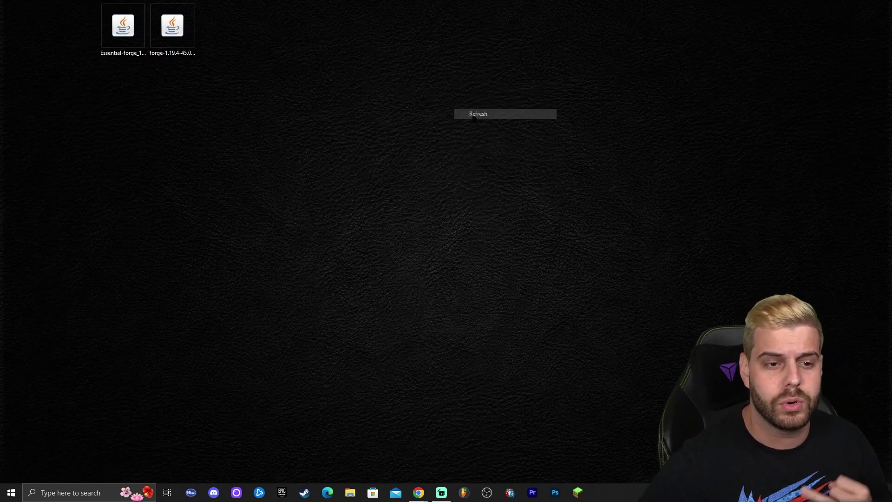
{"action": "right_click", "coordinate": [376, 72]}
{"action": "left_click", "coordinate": [400, 99]}
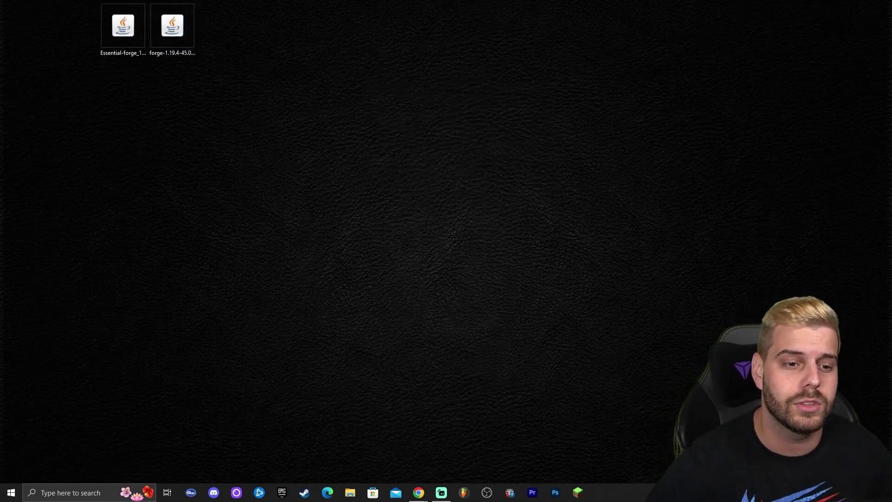
{"action": "left_click", "coordinate": [175, 38]}
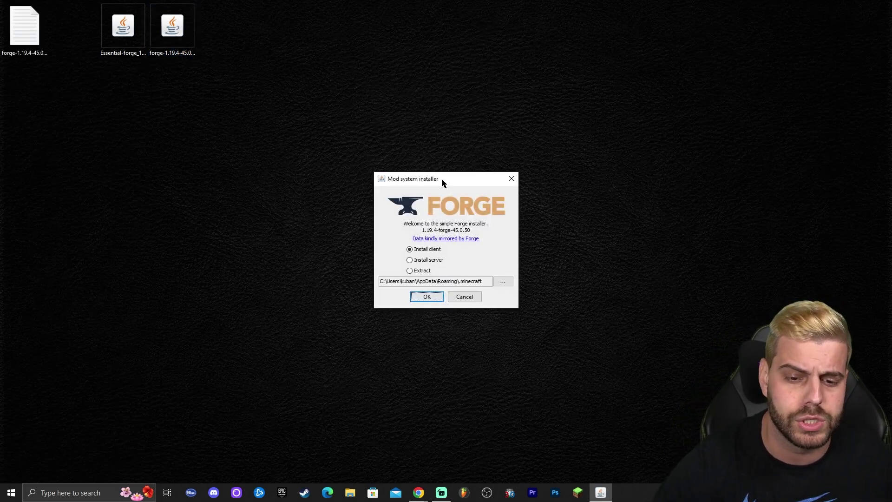
{"action": "left_click", "coordinate": [427, 297]}
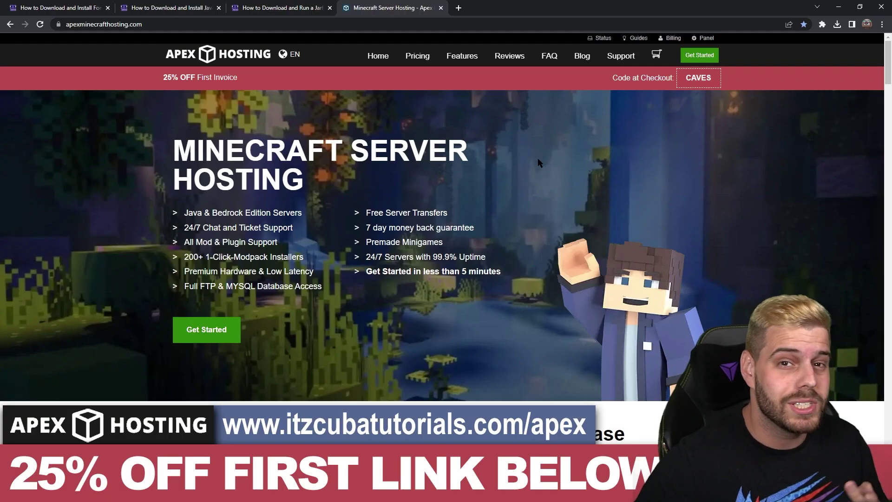
Step: Scroll down and back up through the Apex Hosting homepage's server hosting features
{"action": "scroll", "coordinate": [557, 150], "scroll_direction": "down", "scroll_amount": 8}
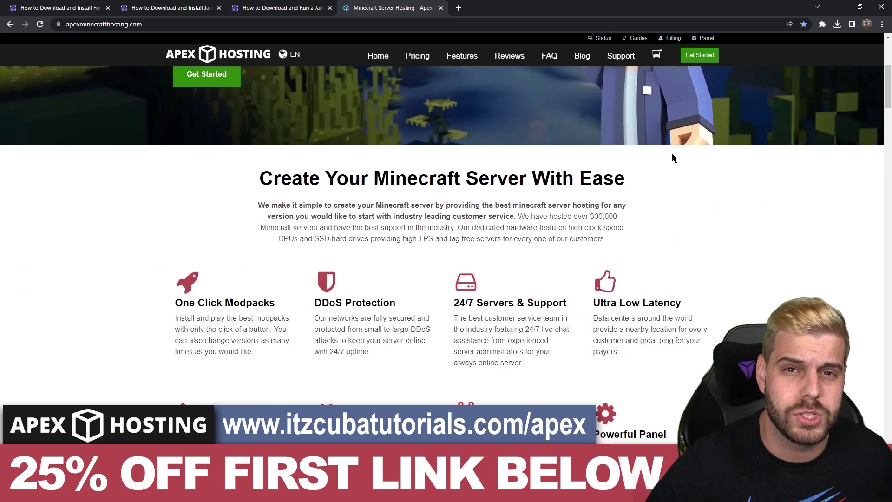
{"action": "scroll", "coordinate": [692, 164], "scroll_direction": "down", "scroll_amount": 5}
{"action": "scroll", "coordinate": [713, 155], "scroll_direction": "up", "scroll_amount": 6}
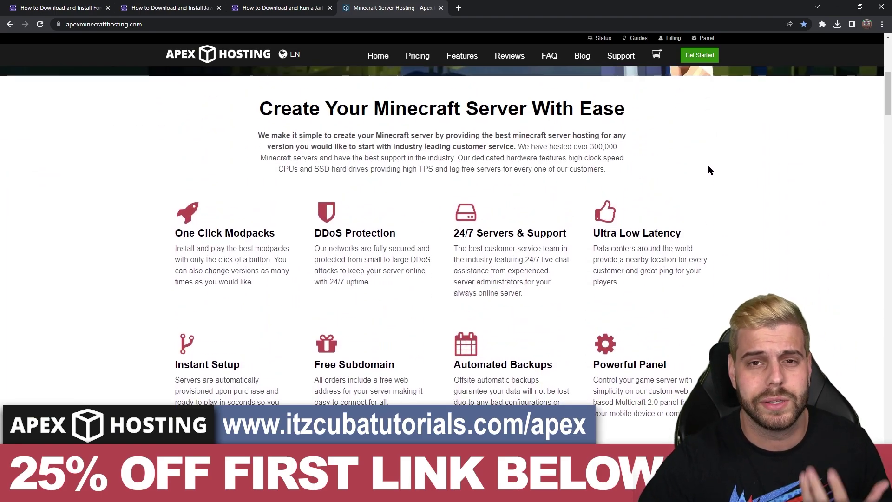
{"action": "scroll", "coordinate": [712, 167], "scroll_direction": "up", "scroll_amount": 2}
{"action": "scroll", "coordinate": [713, 186], "scroll_direction": "up", "scroll_amount": 4}
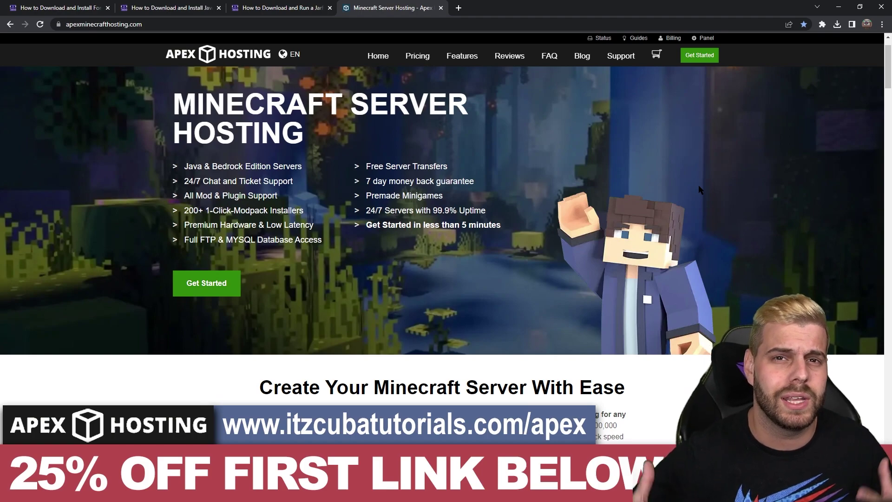
{"action": "scroll", "coordinate": [593, 185], "scroll_direction": "up", "scroll_amount": 1}
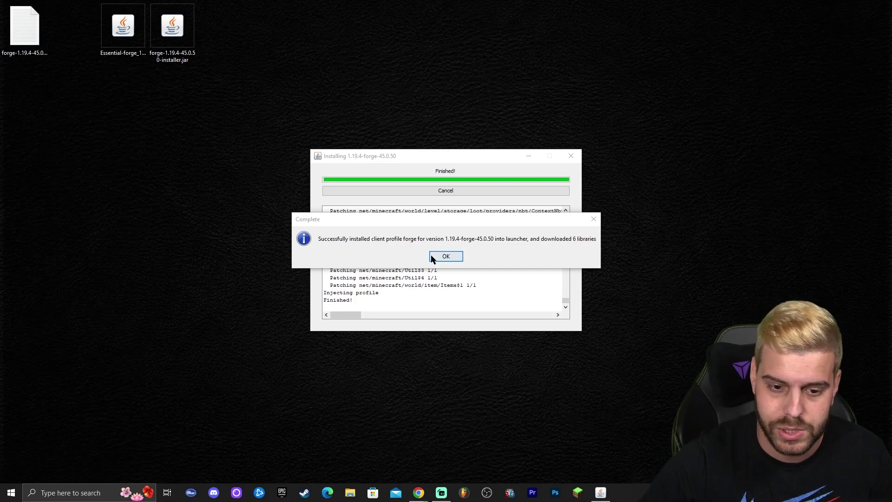
Step: Close the completed Forge installer and delete the Forge installer jar from the desktop
{"action": "left_click", "coordinate": [462, 258]}
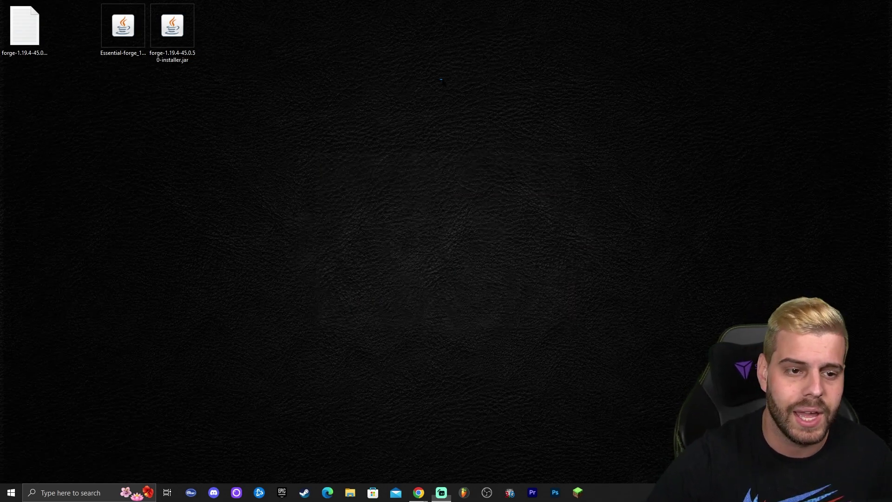
{"action": "left_click_drag", "start_coordinate": [215, 82], "coordinate": [181, 24]}
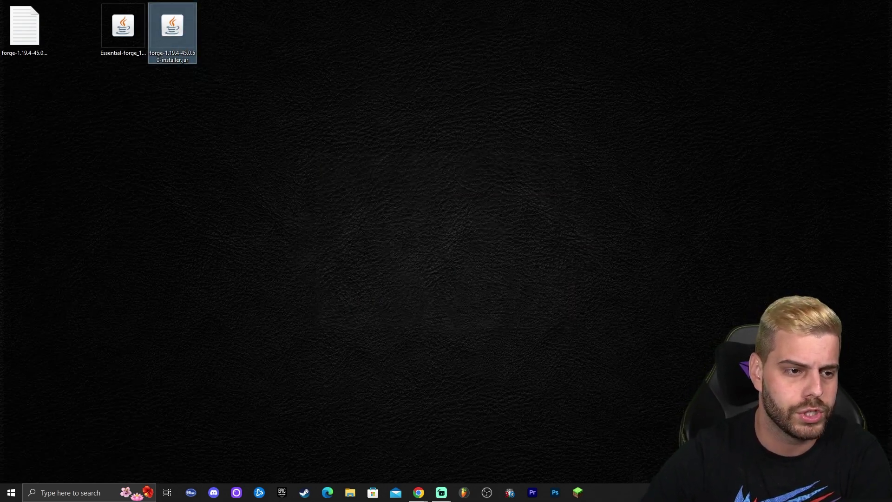
{"action": "key", "text": "Delete"}
Step: Delete the leftover forge log file and refresh the desktop icons
{"action": "left_click", "coordinate": [25, 28]}
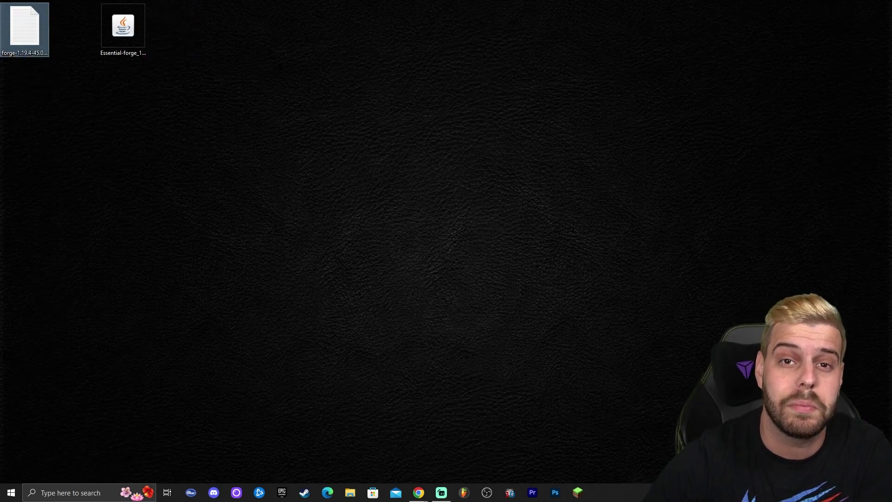
{"action": "left_click_drag", "start_coordinate": [77, 99], "coordinate": [36, 26]}
{"action": "key", "text": "Delete"}
{"action": "right_click", "coordinate": [425, 79]}
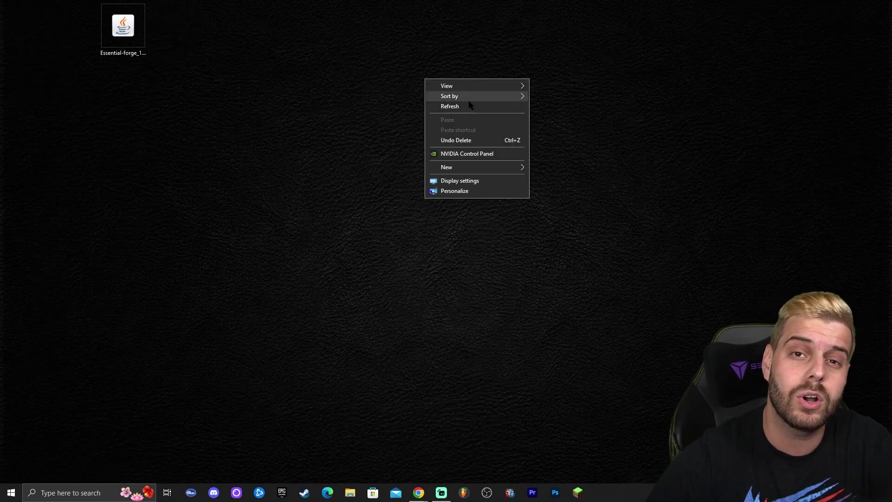
{"action": "left_click", "coordinate": [450, 106]}
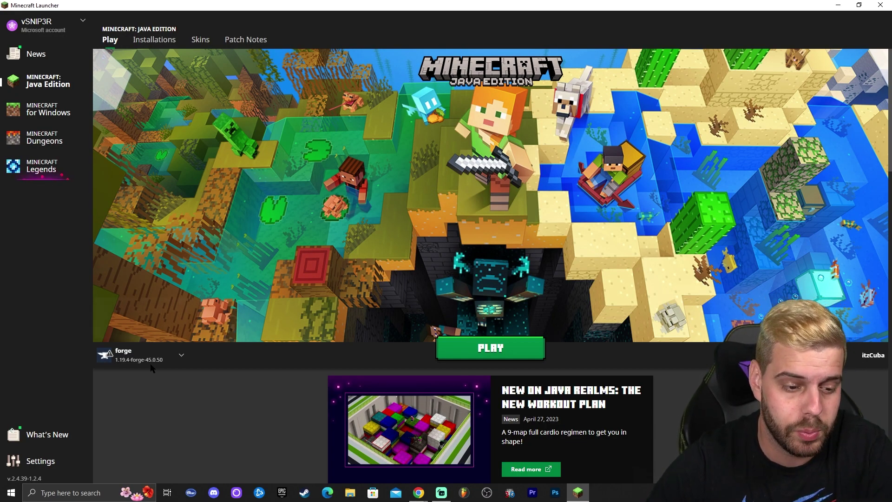
Step: Check the installation dropdown and keep forge as the selected installation
{"action": "mouse_move", "coordinate": [110, 359]}
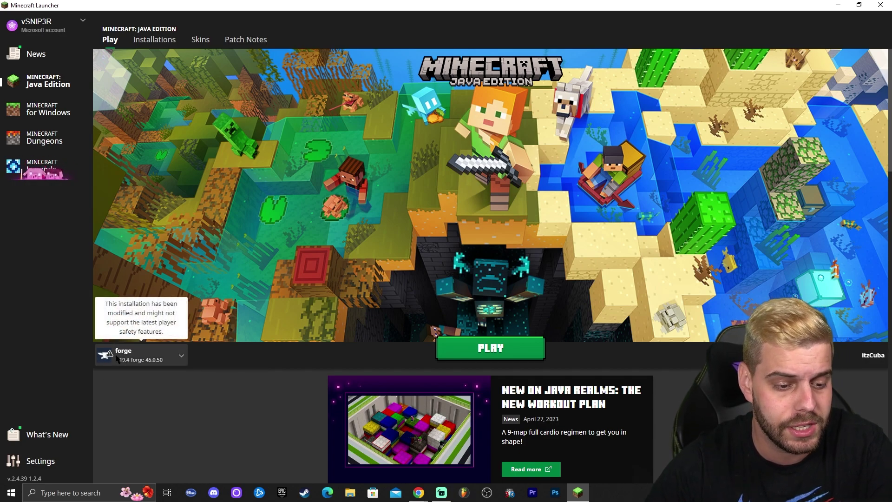
{"action": "left_click", "coordinate": [139, 357]}
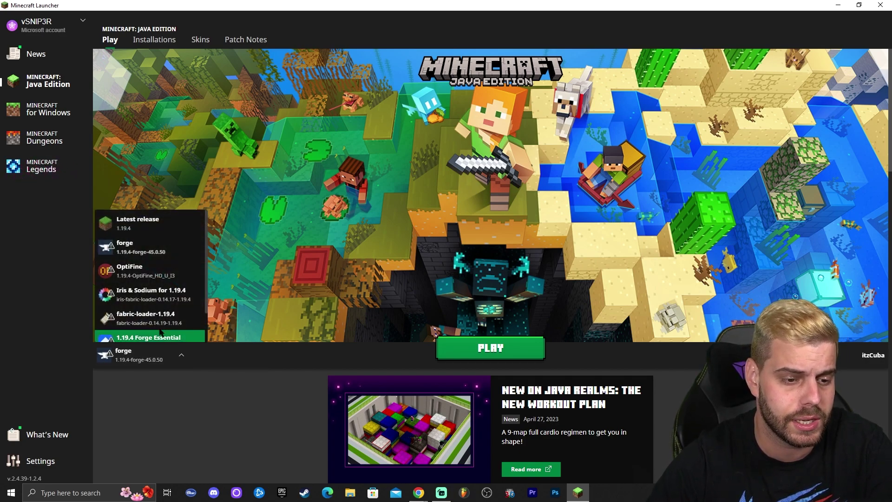
{"action": "left_click", "coordinate": [119, 243]}
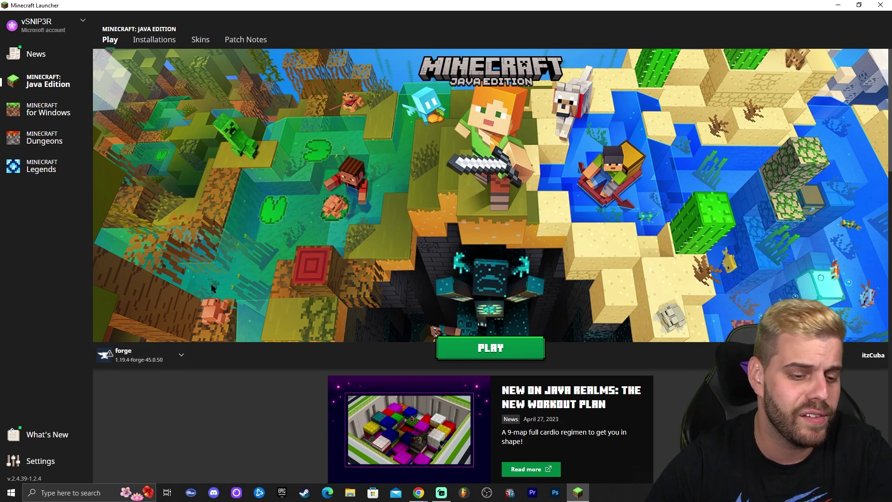
Step: Open the Installations list and toggle the Modded filter off and back on
{"action": "left_click", "coordinate": [168, 43]}
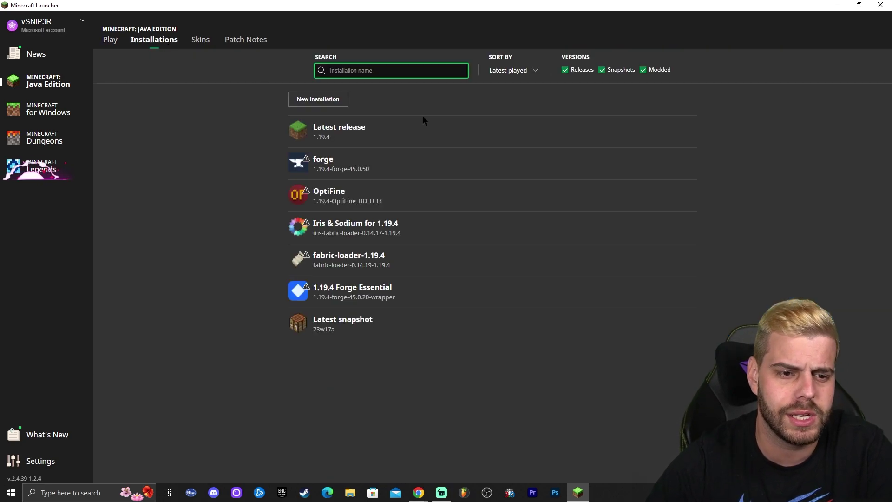
{"action": "left_click", "coordinate": [644, 71]}
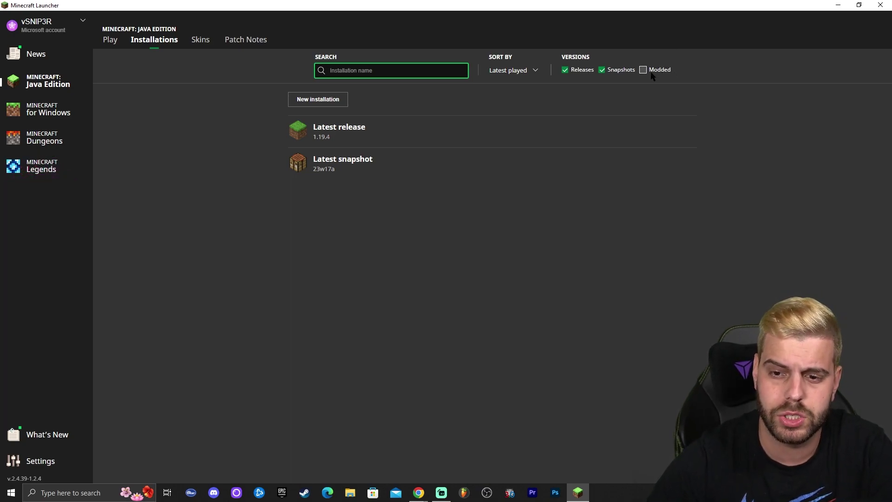
{"action": "left_click", "coordinate": [644, 71]}
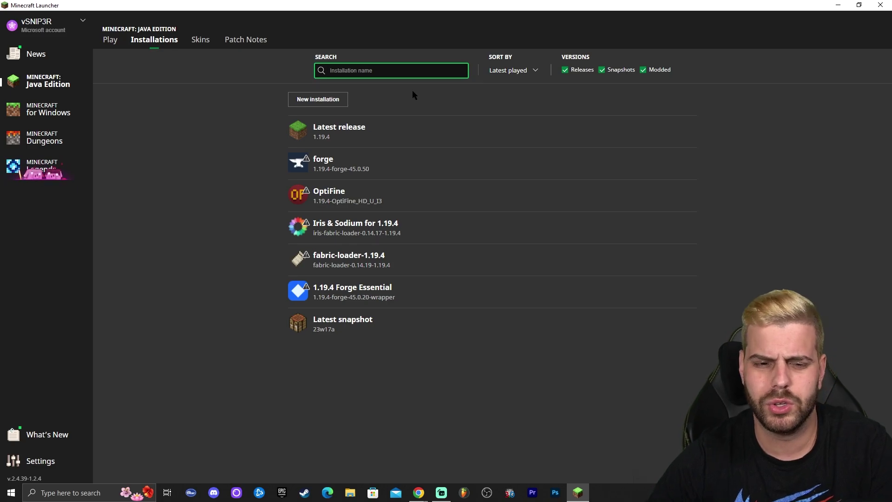
Step: Set up a new installation named 'Forge' on release 1.19.4-forge-45.0.50
{"action": "left_click", "coordinate": [324, 100]}
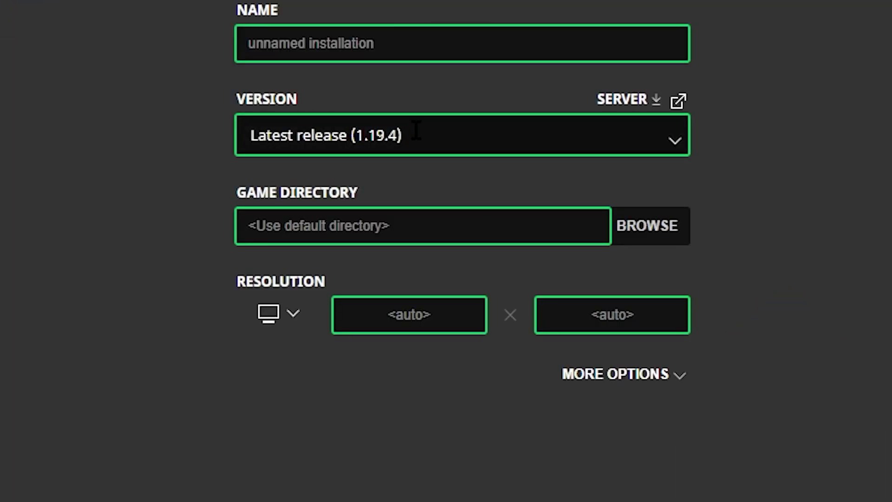
{"action": "left_click", "coordinate": [394, 139]}
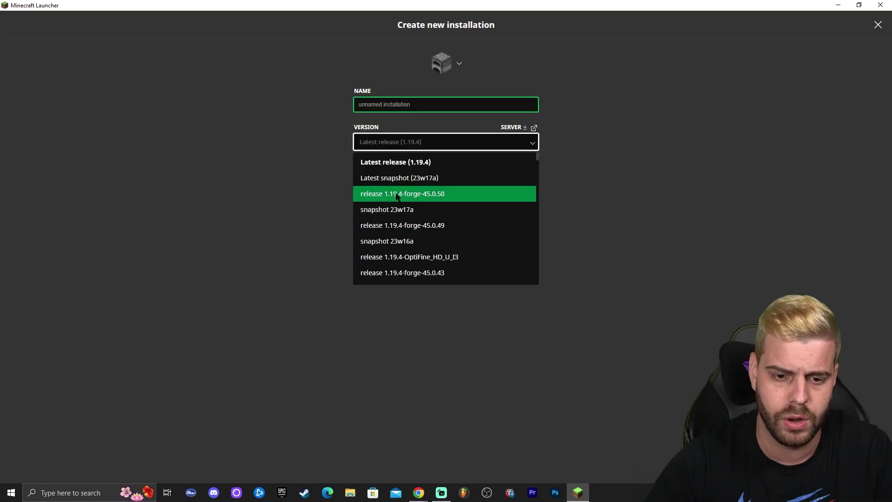
{"action": "left_click", "coordinate": [432, 199]}
{"action": "left_click", "coordinate": [418, 104]}
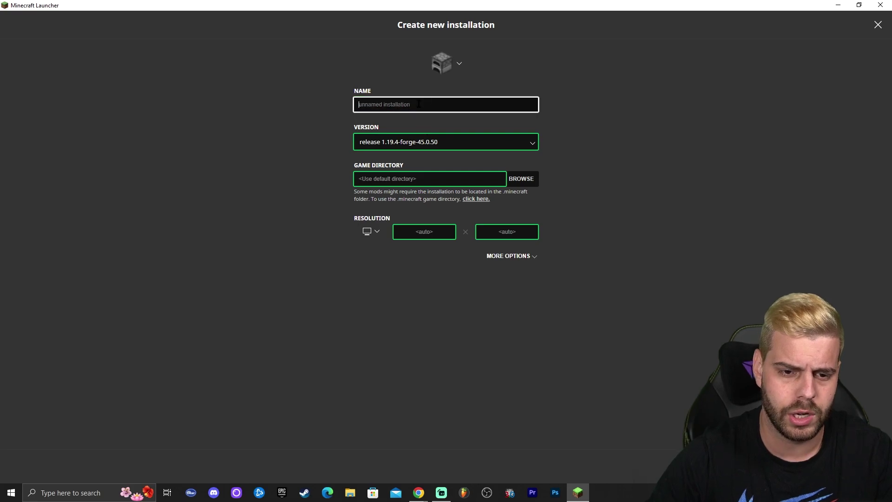
{"action": "type", "text": "Forge"}
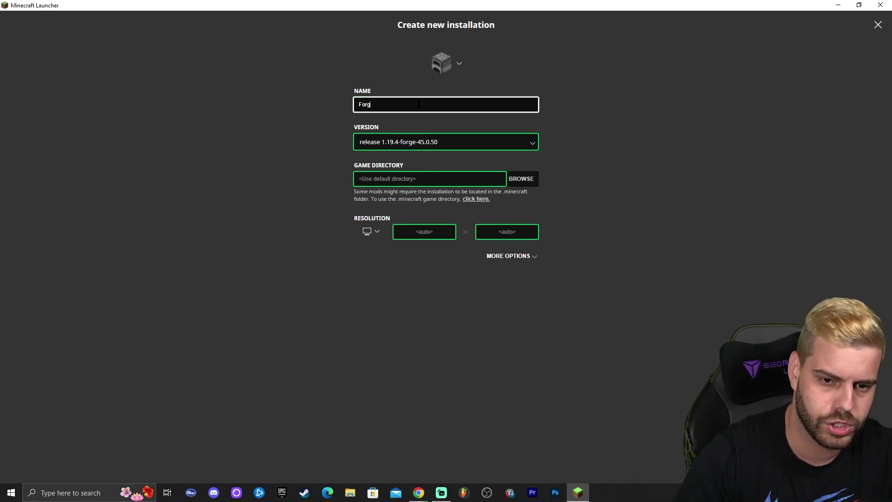
{"action": "double_click", "coordinate": [454, 6]}
Step: Create the Forge installation, maximize the launcher, and check the Play tab and Installations list
{"action": "left_click", "coordinate": [511, 419]}
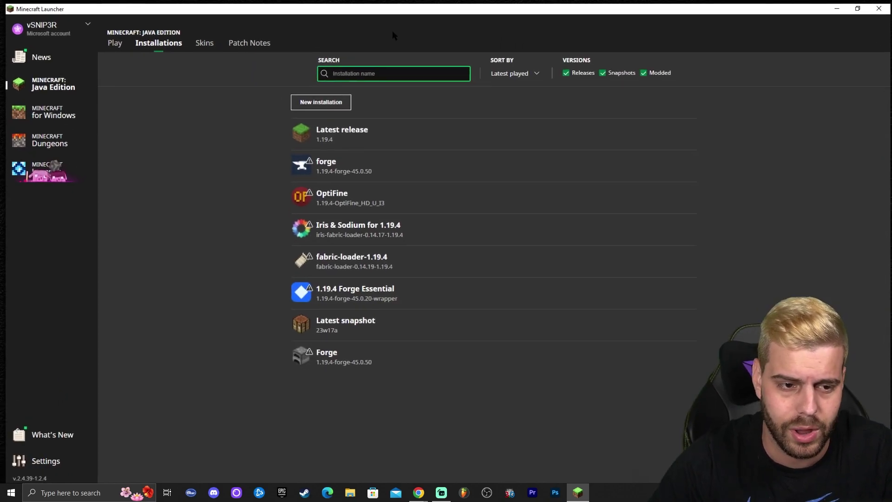
{"action": "left_click", "coordinate": [506, 17]}
{"action": "left_click", "coordinate": [120, 39]}
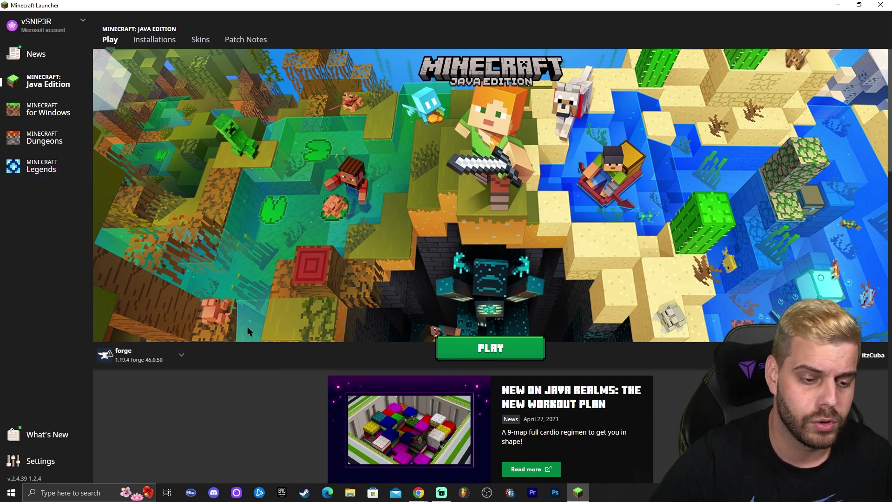
{"action": "left_click", "coordinate": [156, 40]}
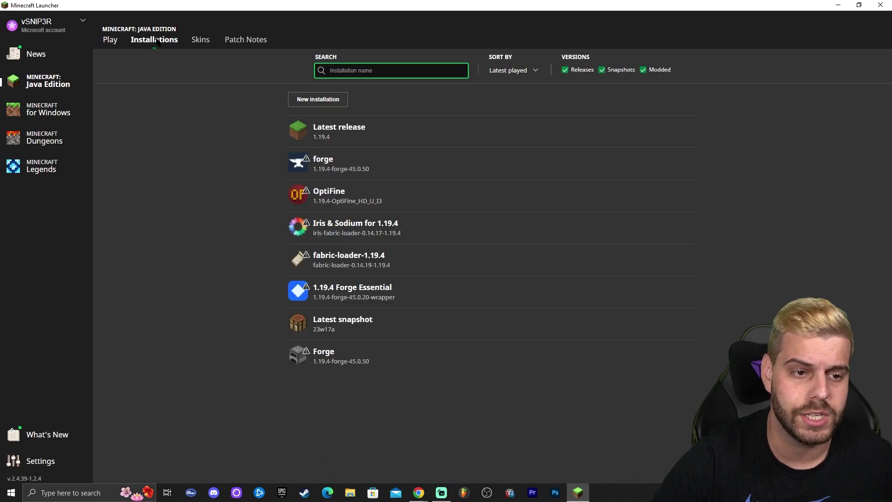
{"action": "mouse_move", "coordinate": [403, 162]}
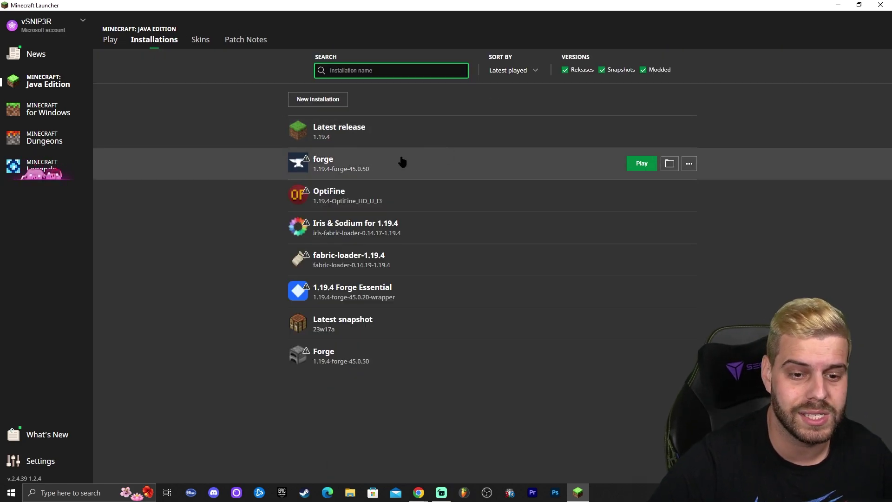
Step: Open the forge installation's .minecraft folder, inspect its Mods folder, and return to .minecraft
{"action": "left_click", "coordinate": [670, 164]}
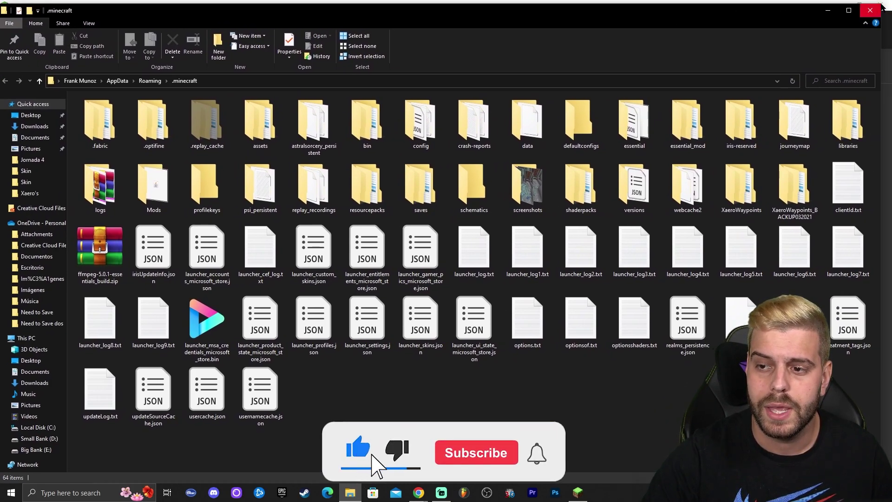
{"action": "left_click_drag", "start_coordinate": [792, 16], "coordinate": [724, 108]}
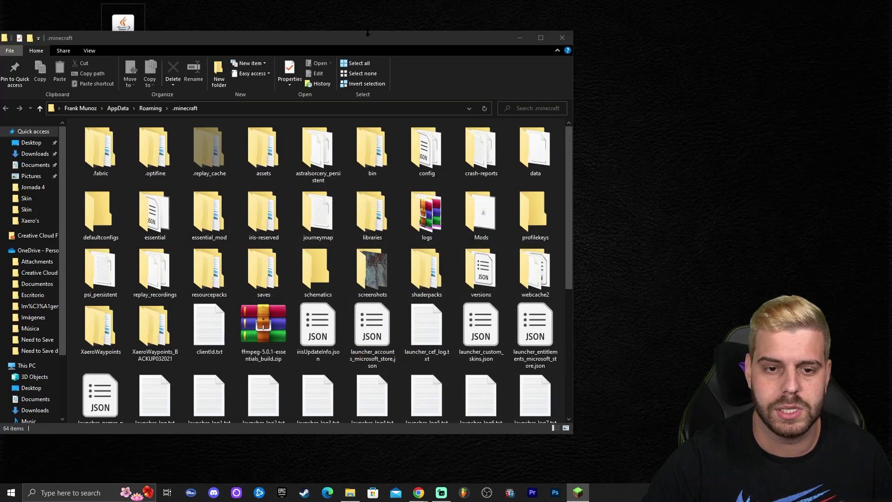
{"action": "left_click_drag", "start_coordinate": [368, 32], "coordinate": [517, 12]}
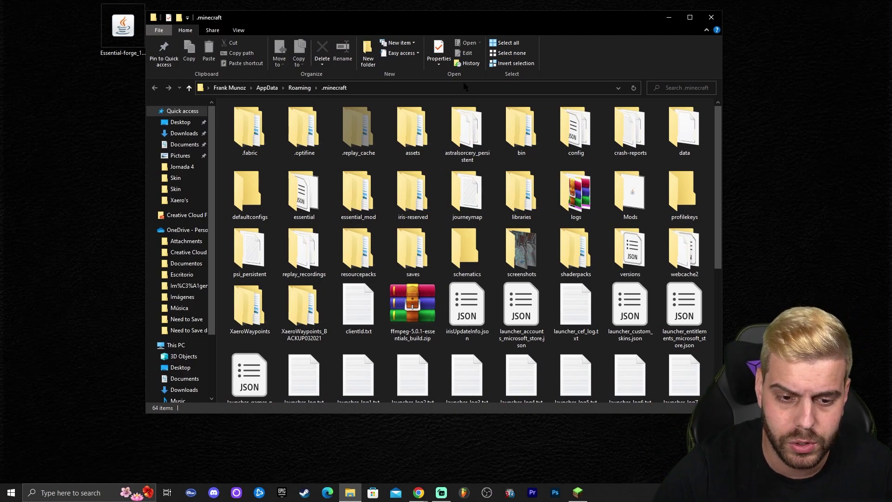
{"action": "left_click", "coordinate": [629, 199]}
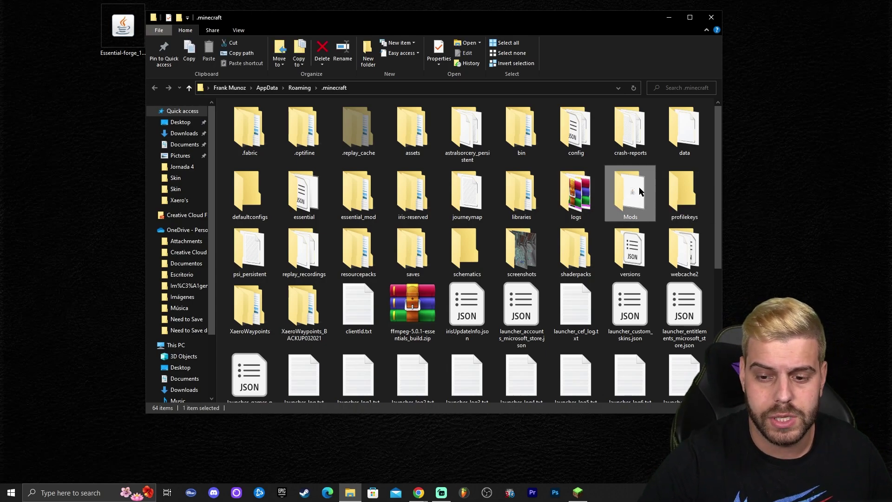
{"action": "double_click", "coordinate": [637, 192]}
{"action": "left_click", "coordinate": [334, 88]}
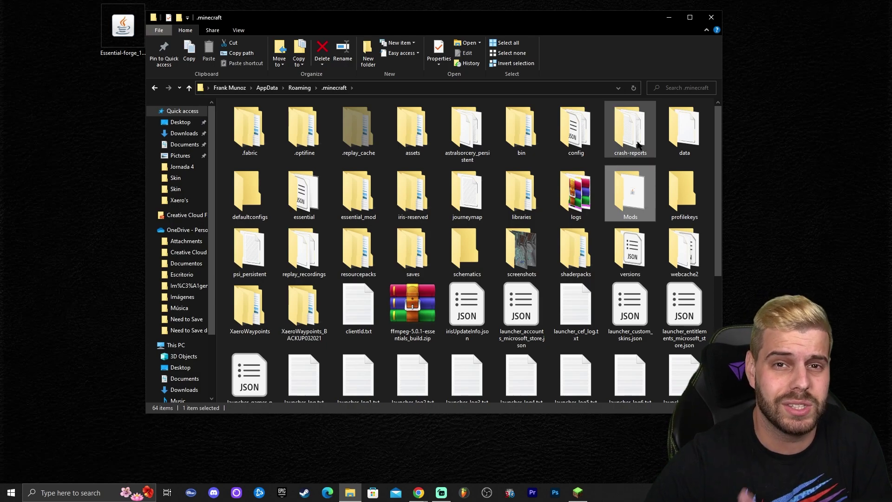
Step: Delete the old Mods folder, create a new 'mods' folder in .minecraft, and open it
{"action": "key", "text": "Delete"}
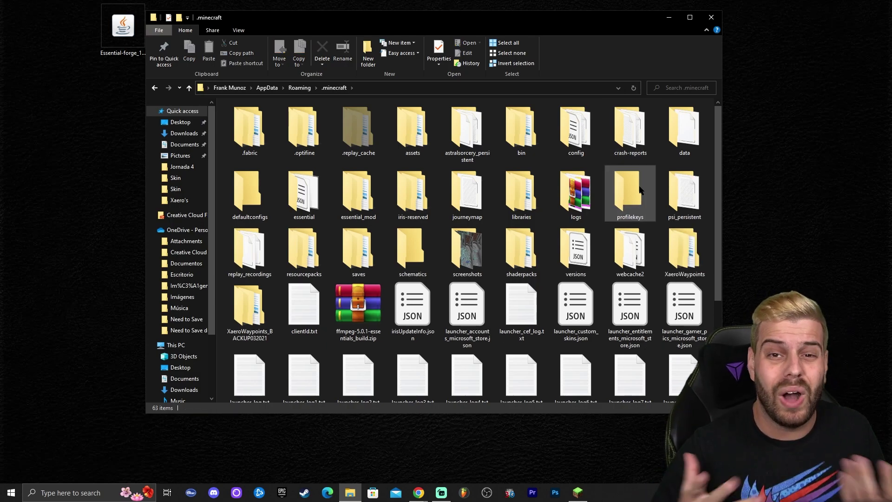
{"action": "right_click", "coordinate": [436, 160]}
{"action": "mouse_move", "coordinate": [465, 275]}
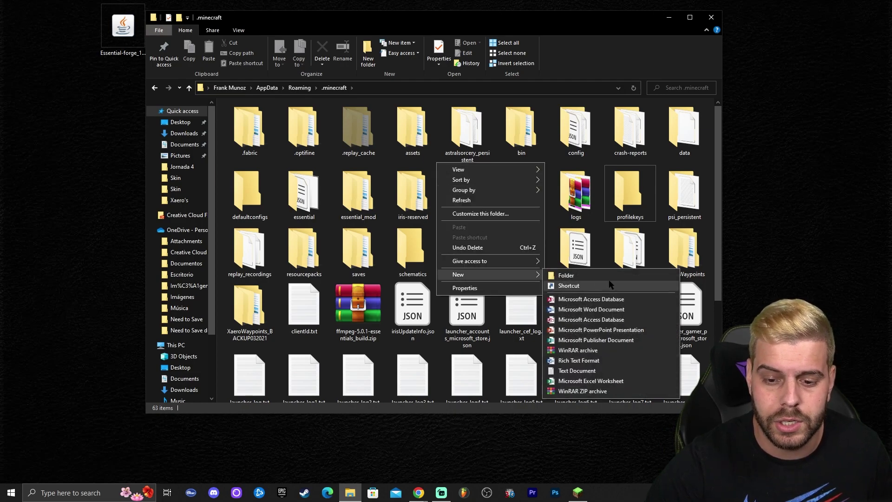
{"action": "left_click", "coordinate": [609, 275]}
{"action": "type", "text": "mods"}
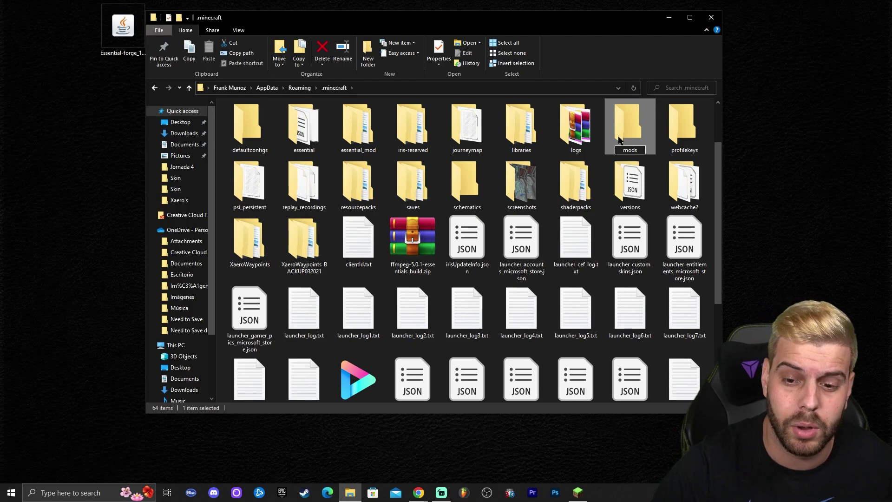
{"action": "left_click", "coordinate": [660, 126]}
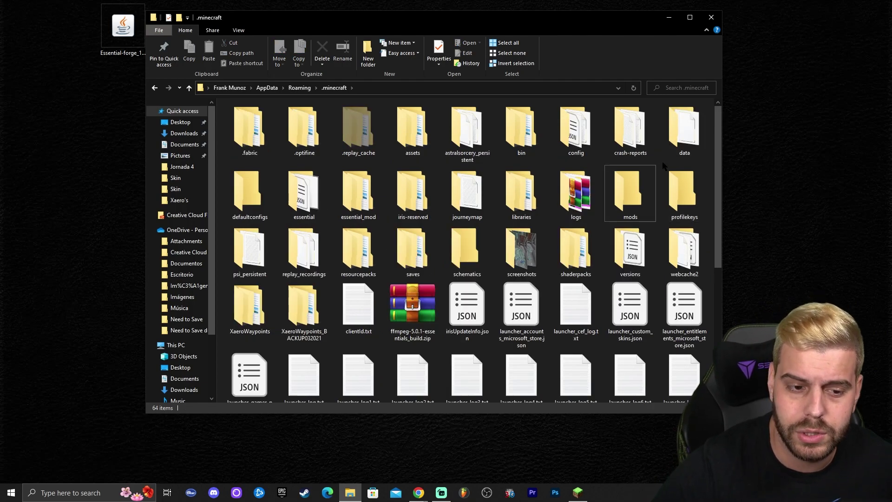
{"action": "left_click", "coordinate": [635, 200]}
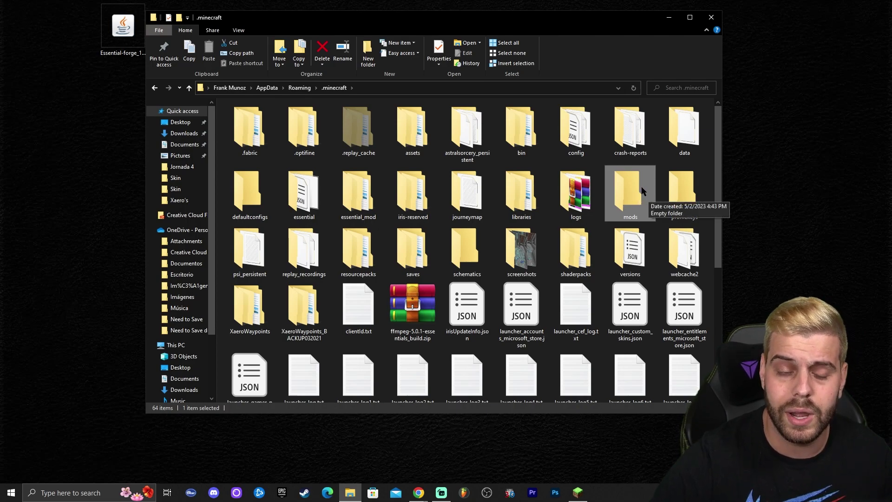
{"action": "double_click", "coordinate": [646, 194]}
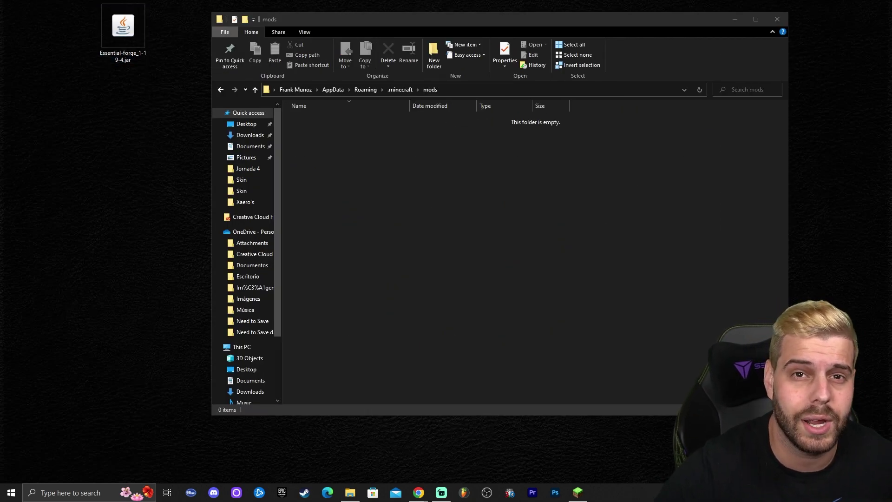
Step: Move Essential-forge_1-19-4.jar from the desktop into mods and return to the launcher
{"action": "left_click_drag", "start_coordinate": [123, 30], "coordinate": [379, 141]}
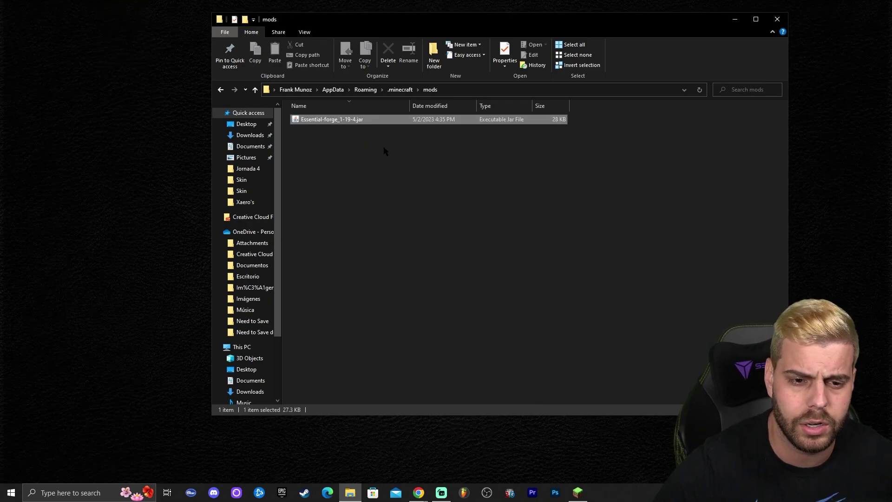
{"action": "left_click", "coordinate": [778, 19]}
{"action": "left_click", "coordinate": [578, 493]}
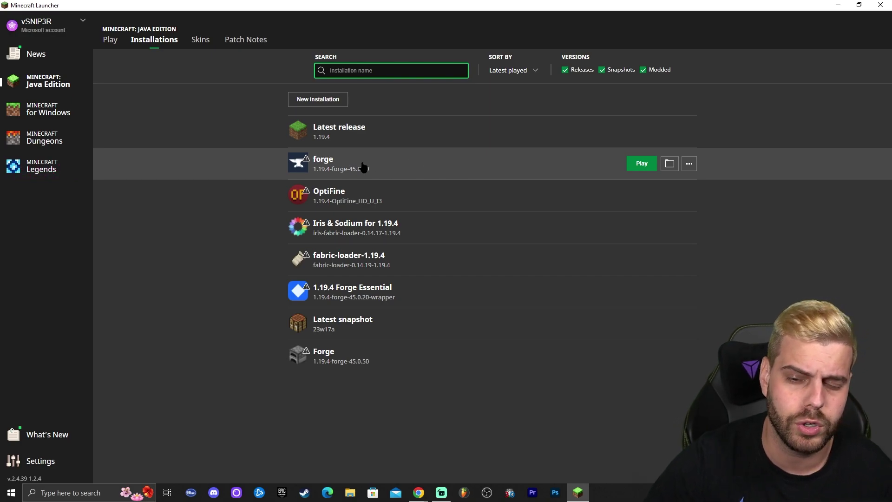
Step: Play the forge 1.19.4 installation, accepting the modified-game risk warning
{"action": "left_click", "coordinate": [642, 164]}
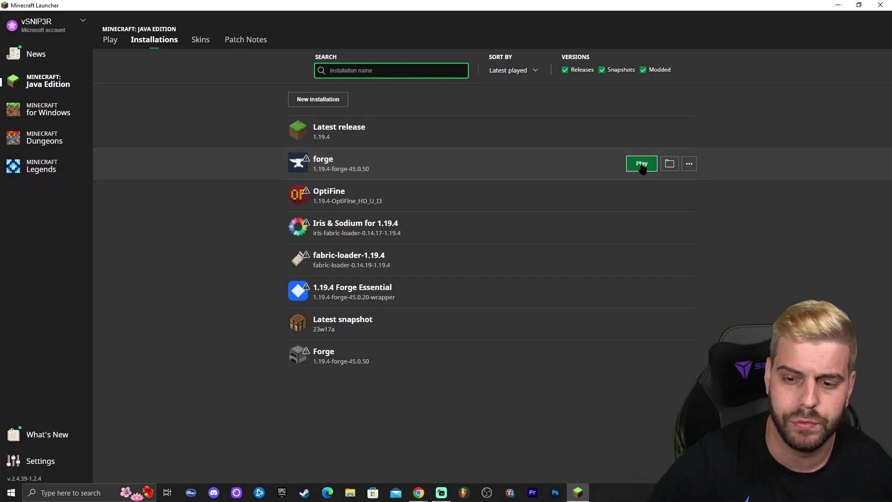
{"action": "left_click", "coordinate": [361, 263]}
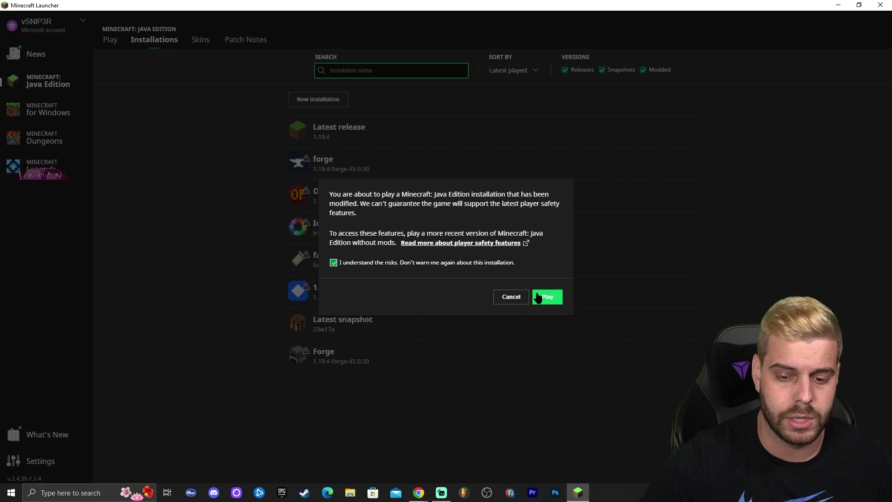
{"action": "left_click", "coordinate": [549, 297]}
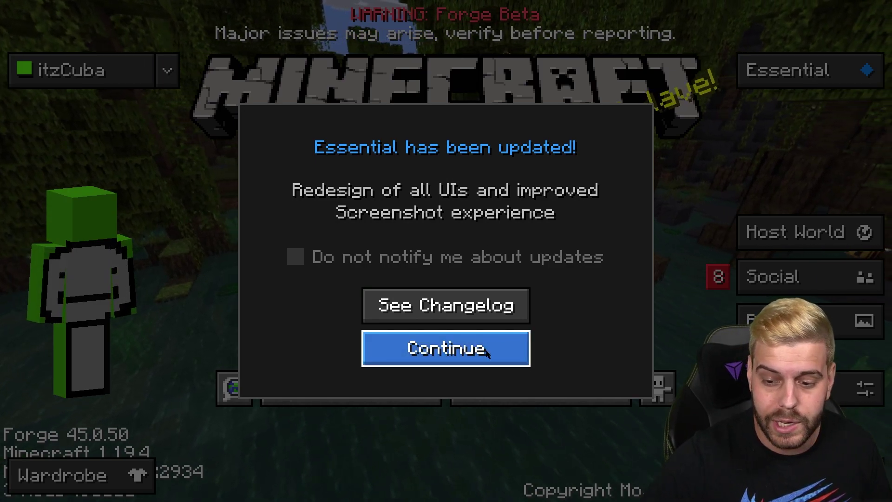
Step: Dismiss the Essential update notice, view the Social add-friend options, and return to the title menu
{"action": "left_click", "coordinate": [520, 348]}
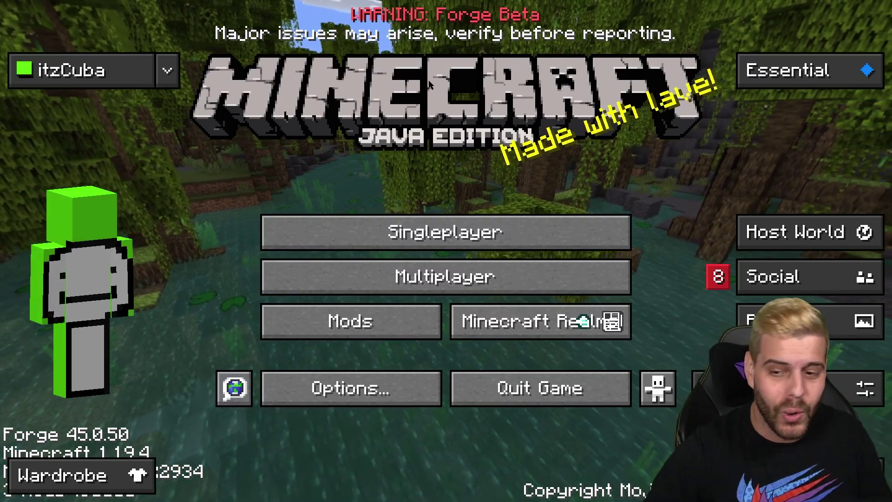
{"action": "left_click", "coordinate": [818, 278]}
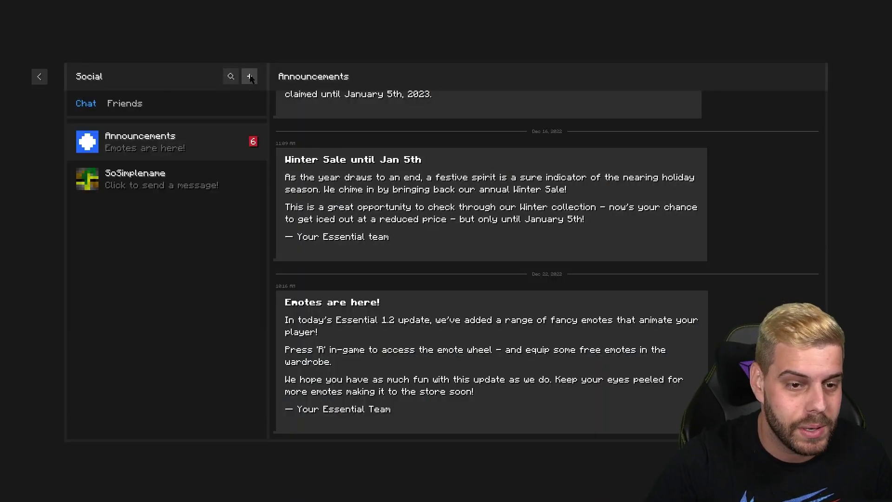
{"action": "left_click", "coordinate": [249, 77]}
{"action": "left_click", "coordinate": [261, 78]}
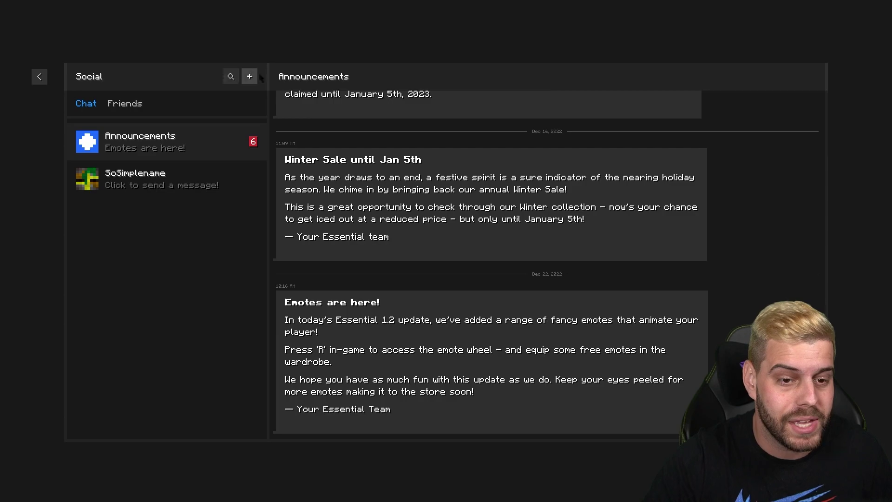
{"action": "left_click", "coordinate": [34, 77]}
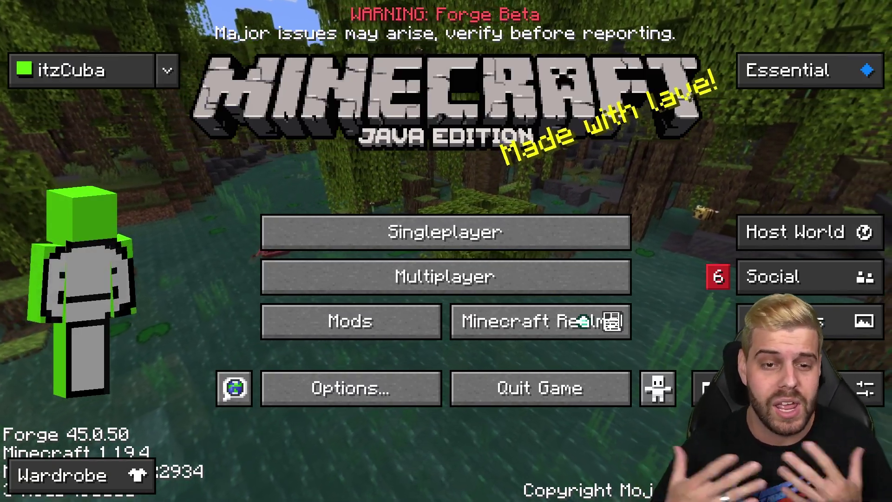
Step: Load a world from the Singleplayer list, then pause to the Game Menu
{"action": "left_click", "coordinate": [445, 231]}
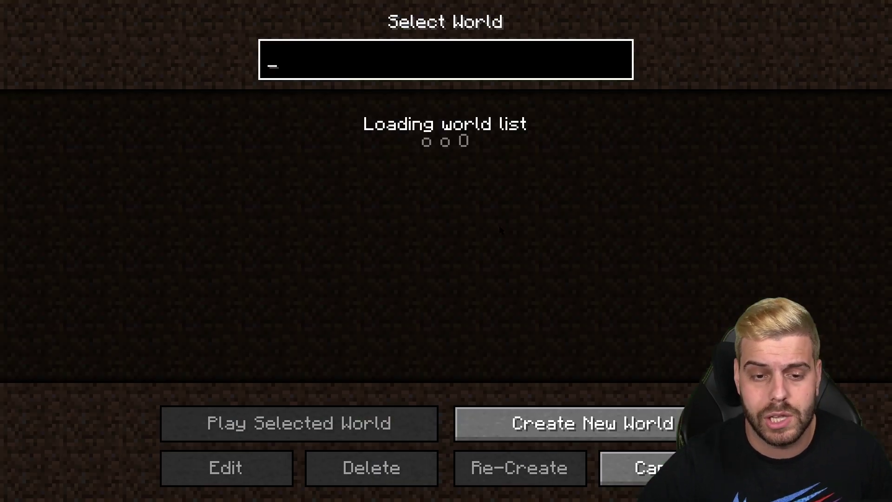
{"action": "left_click", "coordinate": [228, 124]}
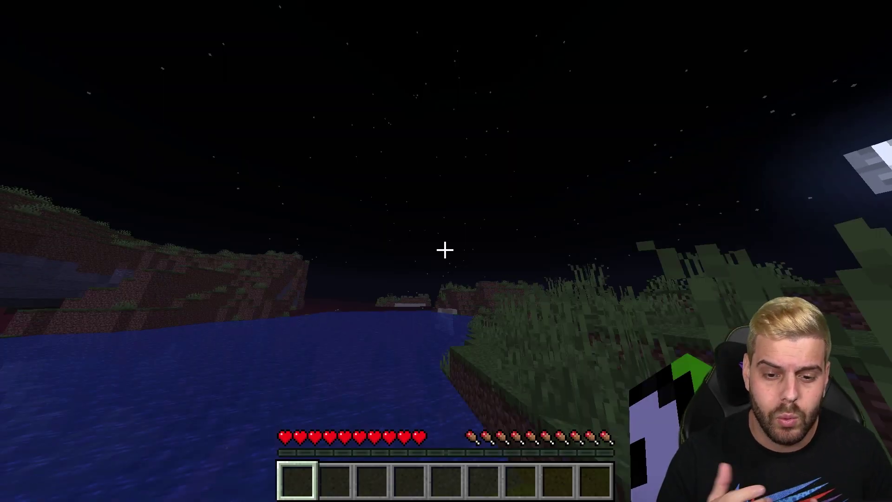
{"action": "key", "text": "Escape"}
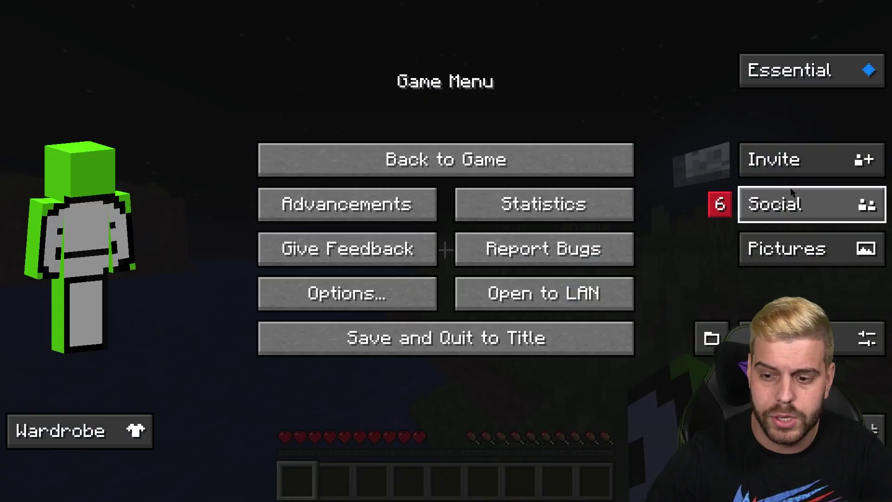
Step: Host the world in Survival on Normal difficulty and invite the listed offline friend
{"action": "left_click", "coordinate": [794, 163]}
{"action": "left_click", "coordinate": [539, 342]}
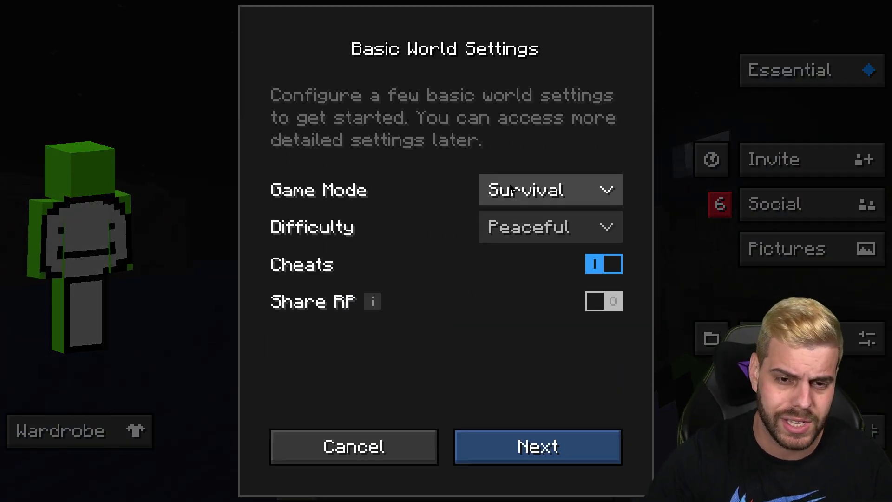
{"action": "left_click", "coordinate": [535, 227]}
{"action": "left_click", "coordinate": [524, 345]}
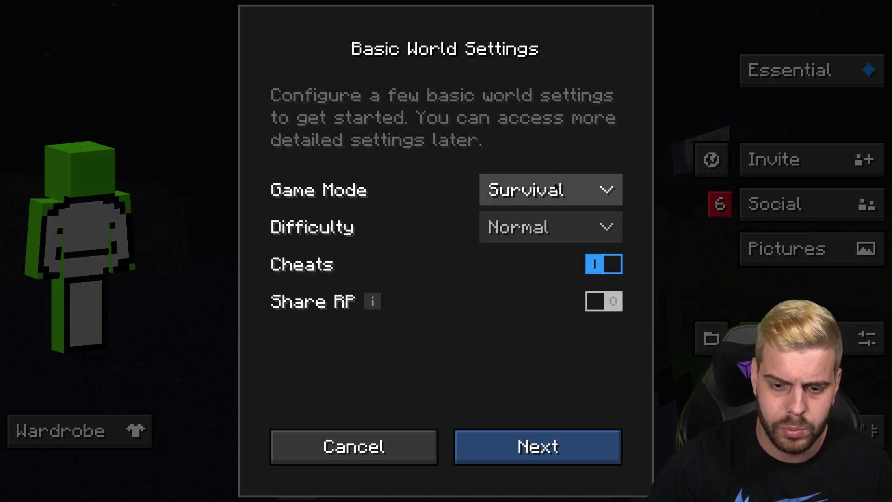
{"action": "left_click", "coordinate": [556, 187]}
{"action": "left_click", "coordinate": [562, 233]}
{"action": "left_click", "coordinate": [534, 444]}
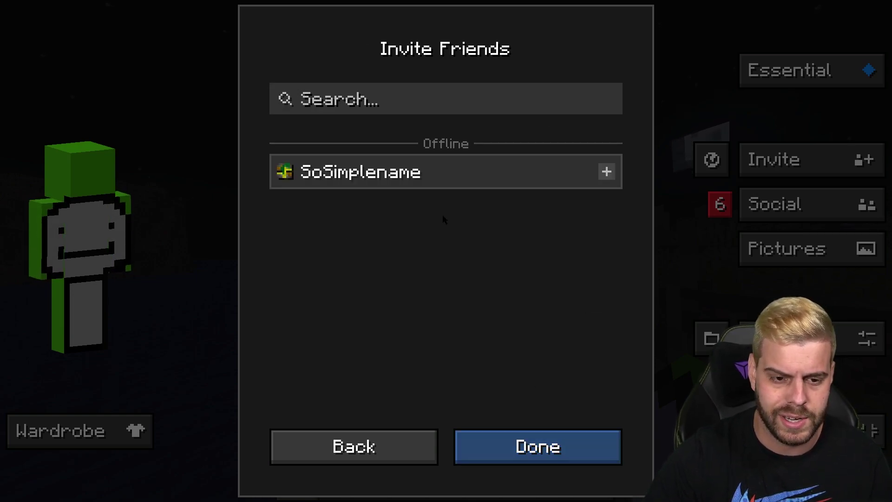
{"action": "left_click", "coordinate": [606, 171]}
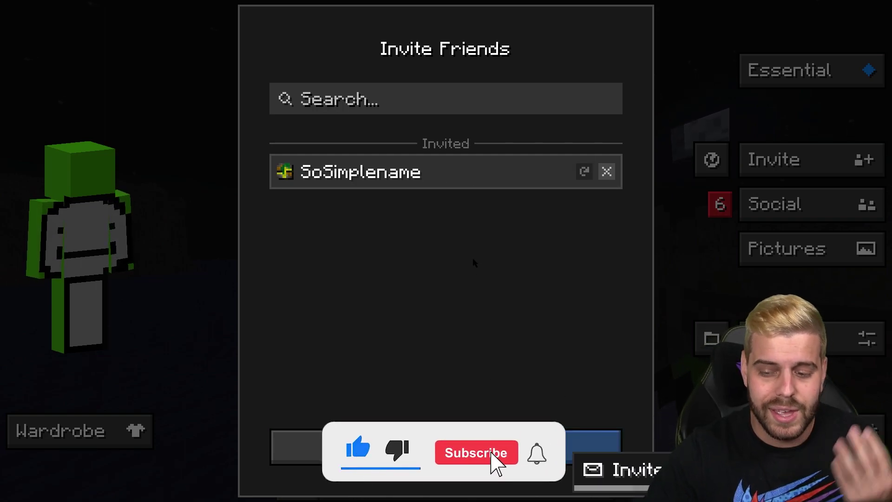
{"action": "key", "text": "Escape"}
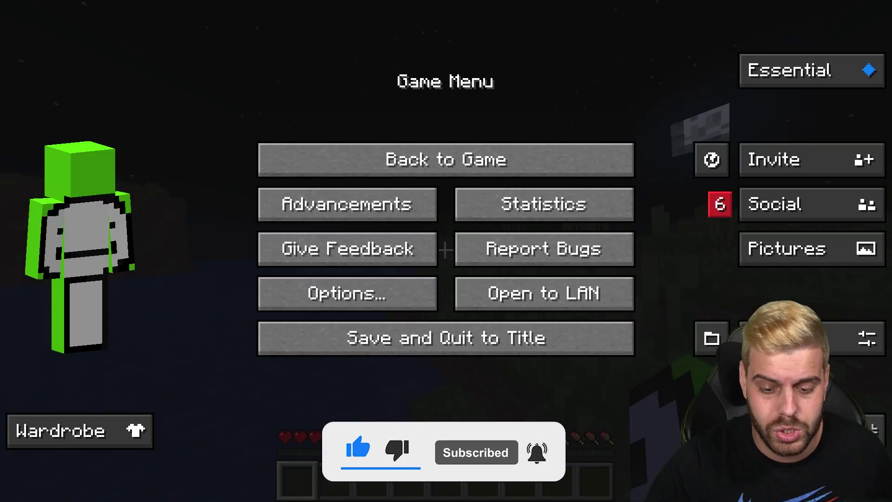
Step: Resume playing the hosted Survival world with Back to Game
{"action": "left_click", "coordinate": [446, 158]}
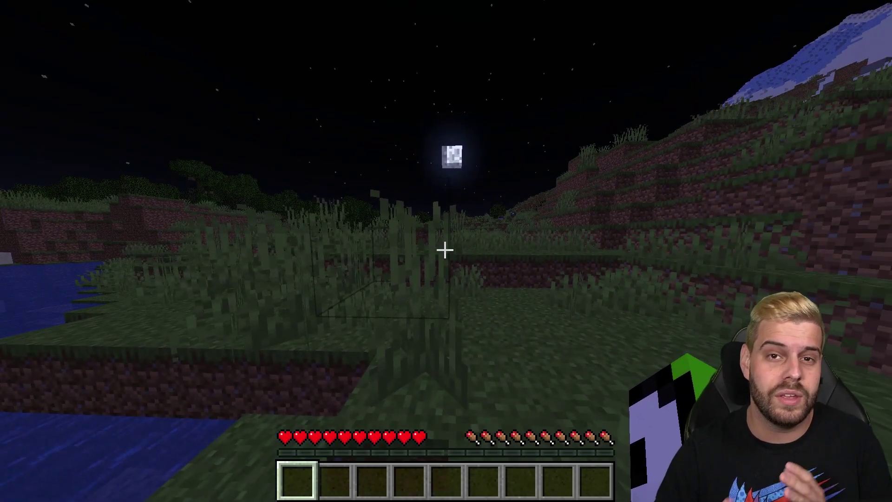